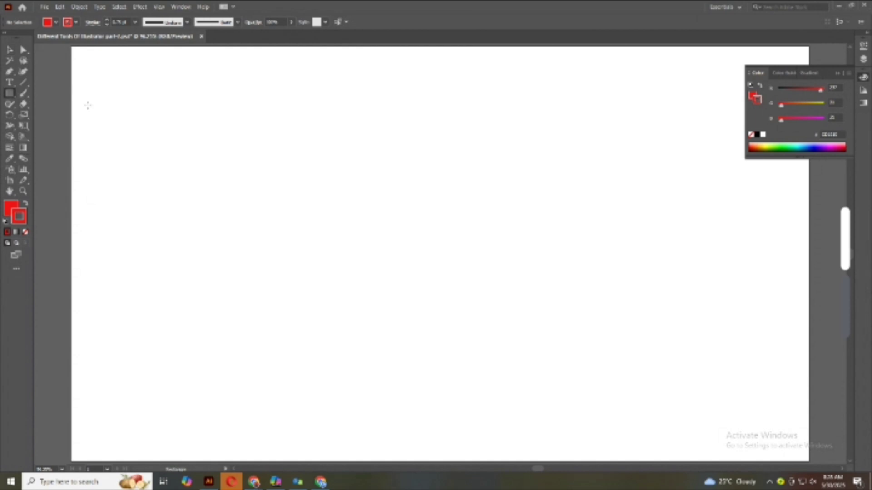
# Create a red rectangle exactly 200 px wide and 200 px high on the artboard.
pyautogui.click(468, 221)
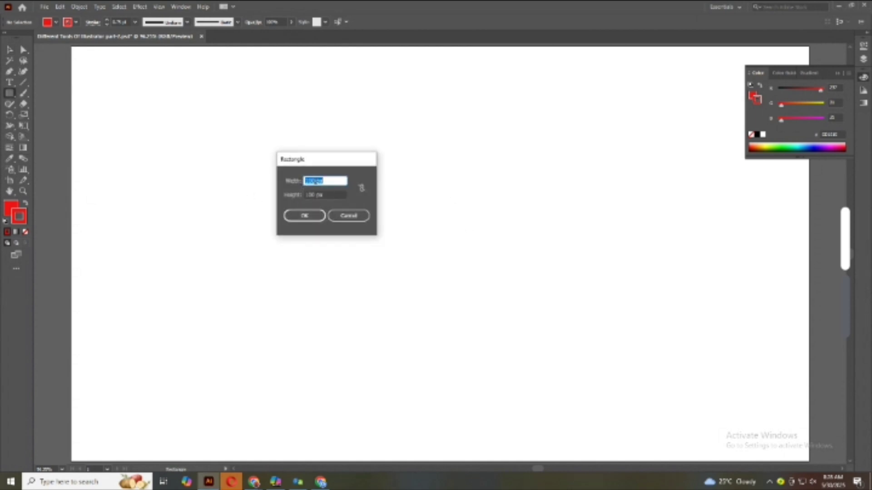
pyautogui.moveTo(317, 180); pyautogui.dragTo(300, 182)
pyautogui.write('200')
pyautogui.moveTo(315, 195); pyautogui.dragTo(294, 197)
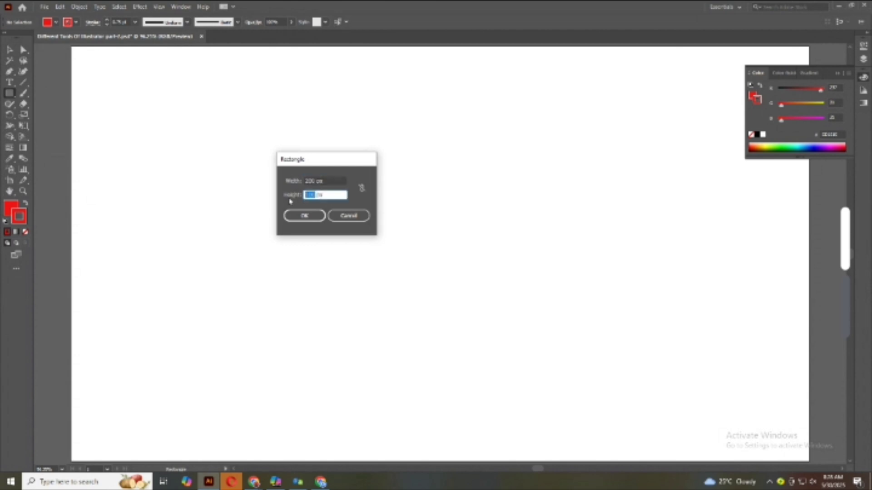
pyautogui.write('2')
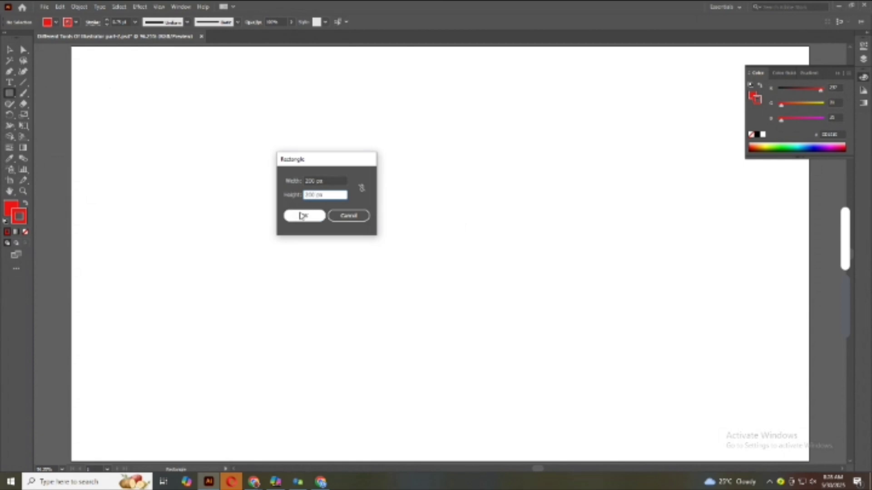
pyautogui.click(299, 214)
# Move the square to the artboard's upper-left area and duplicate it into a horizontal row of three.
pyautogui.click(9, 49)
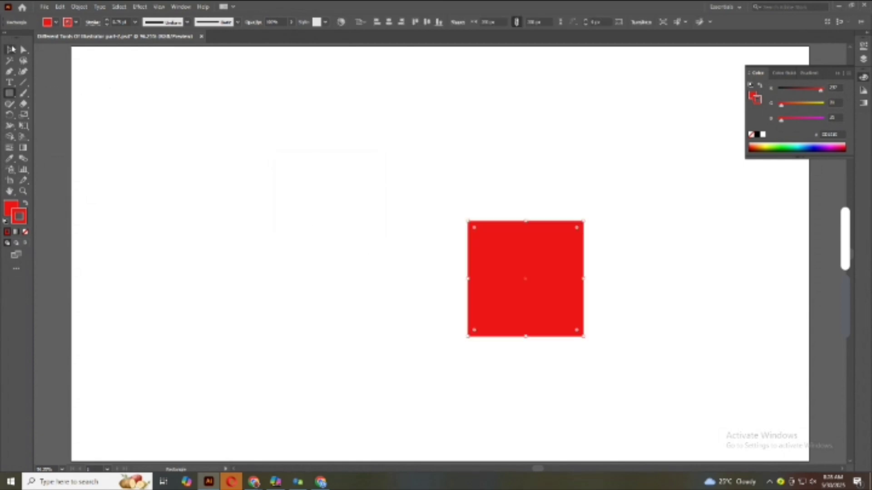
pyautogui.moveTo(563, 293); pyautogui.dragTo(465, 169)
pyautogui.moveTo(459, 169); pyautogui.dragTo(295, 113)
pyautogui.moveTo(283, 114); pyautogui.dragTo(418, 113)
pyautogui.click(431, 234)
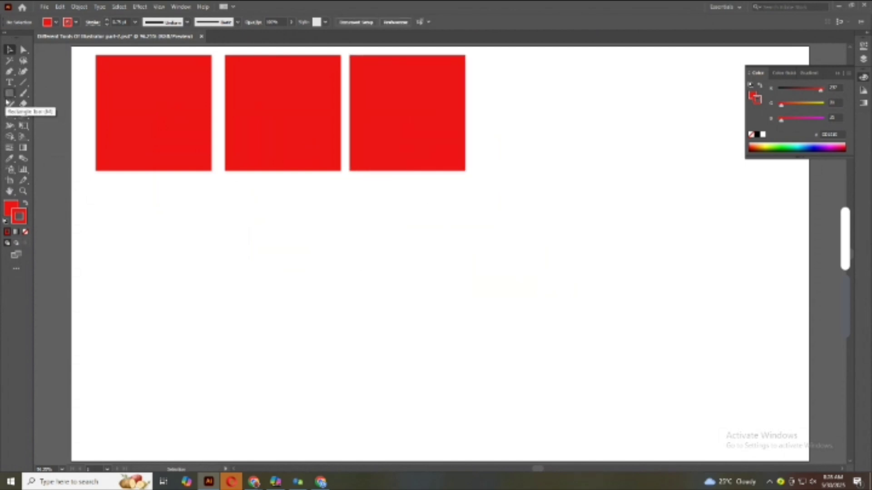
# Draw four freehand rectangles of different sizes below and beside the row of squares.
pyautogui.click(9, 94)
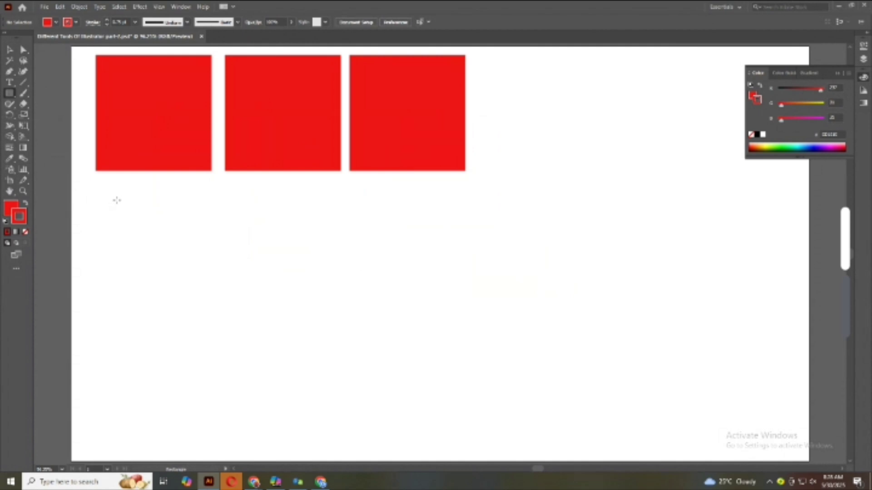
pyautogui.moveTo(117, 200)
pyautogui.mouseDown()
pyautogui.moveTo(233, 317)
pyautogui.moveTo(352, 381)
pyautogui.mouseUp()
pyautogui.moveTo(427, 239)
pyautogui.mouseDown()
pyautogui.moveTo(561, 402)
pyautogui.moveTo(581, 411)
pyautogui.mouseUp()
pyautogui.moveTo(626, 132); pyautogui.dragTo(762, 316)
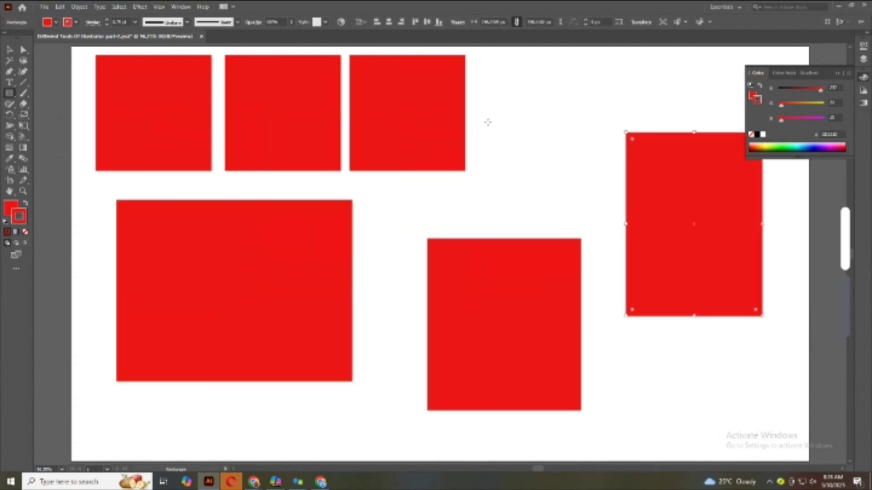
pyautogui.moveTo(504, 98); pyautogui.dragTo(590, 203)
# Delete all the rectangles and draw a rounded rectangle about 233 by 282 px in the artboard's upper-left area.
pyautogui.hotkey('ctrl', 'a')
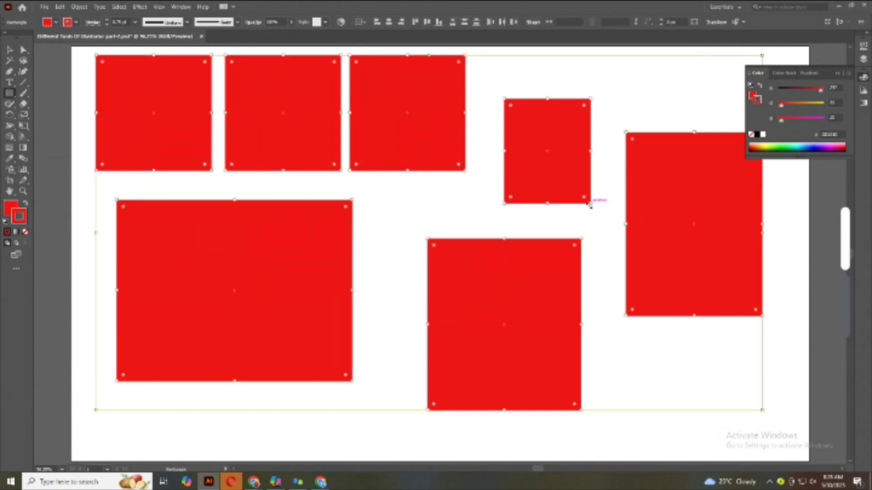
pyautogui.press('Delete')
pyautogui.rightClick(10, 95)
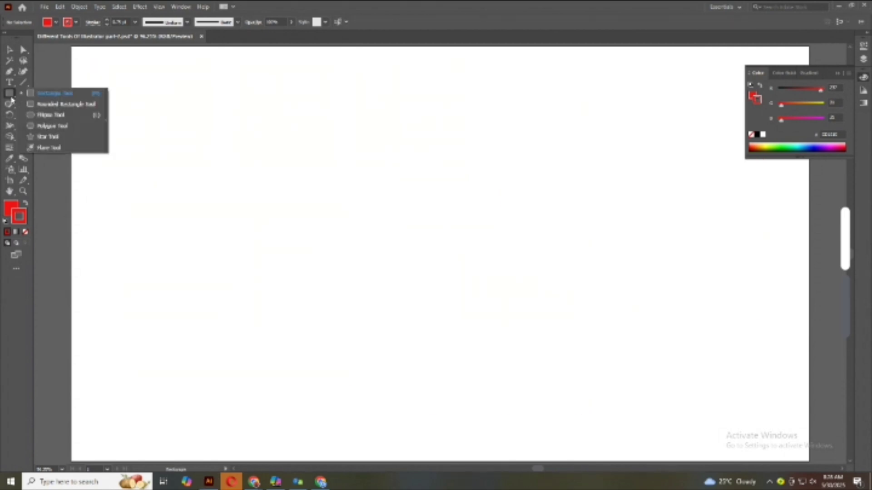
pyautogui.click(66, 104)
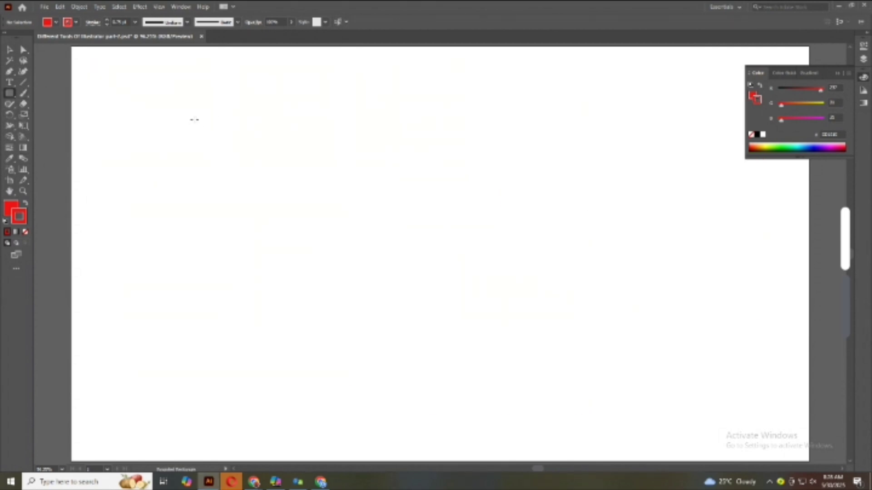
pyautogui.moveTo(135, 93); pyautogui.dragTo(270, 256)
# Draw a sharp-cornered rectangle about 239 by 279 px right beside the rounded one for comparison.
pyautogui.rightClick(10, 93)
pyautogui.click(40, 93)
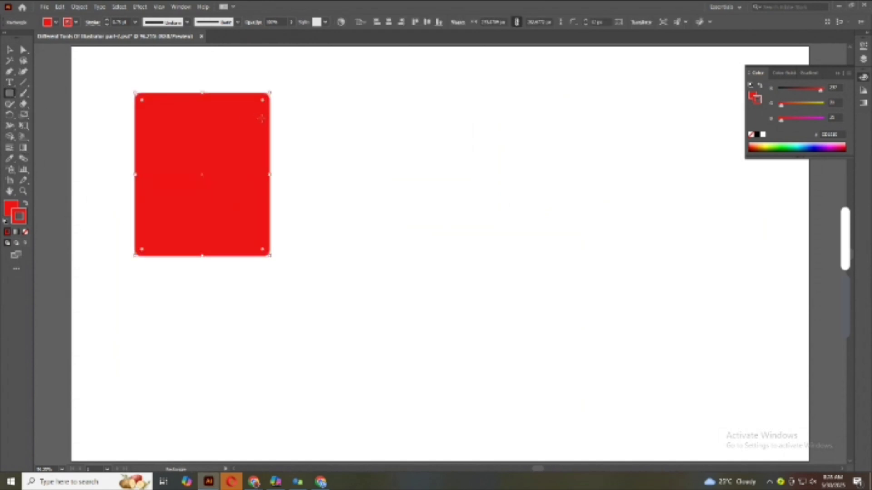
pyautogui.moveTo(286, 93); pyautogui.dragTo(423, 254)
pyautogui.press('v')
pyautogui.click(176, 126)
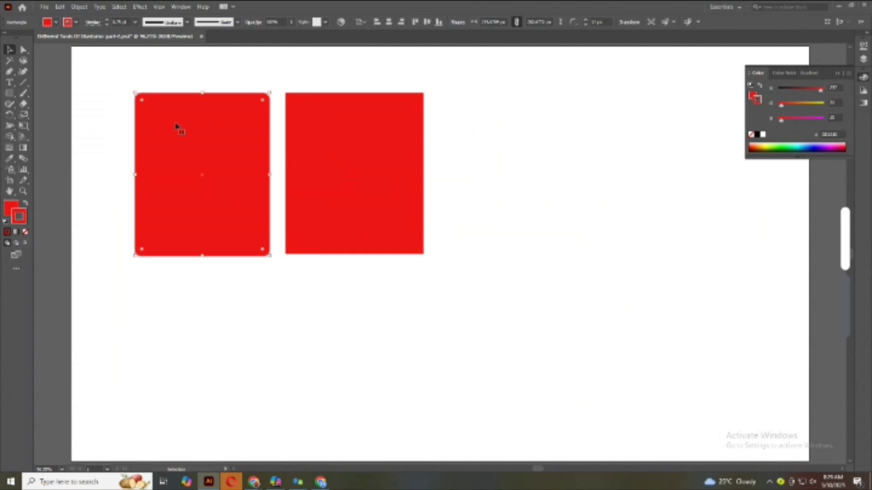
pyautogui.click(117, 160)
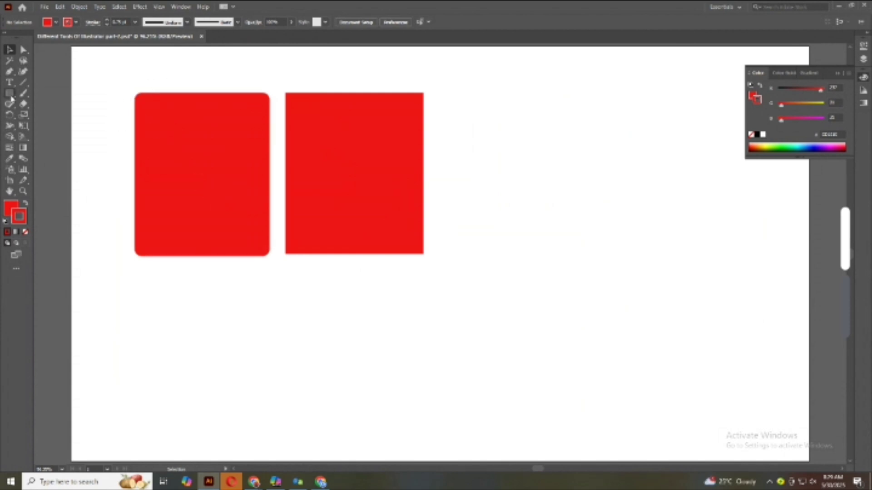
# Create a rounded rectangle from the size dialog at lower right, keeping its suggested dimensions and 12 px corner radius.
pyautogui.click(44, 105)
pyautogui.click(556, 212)
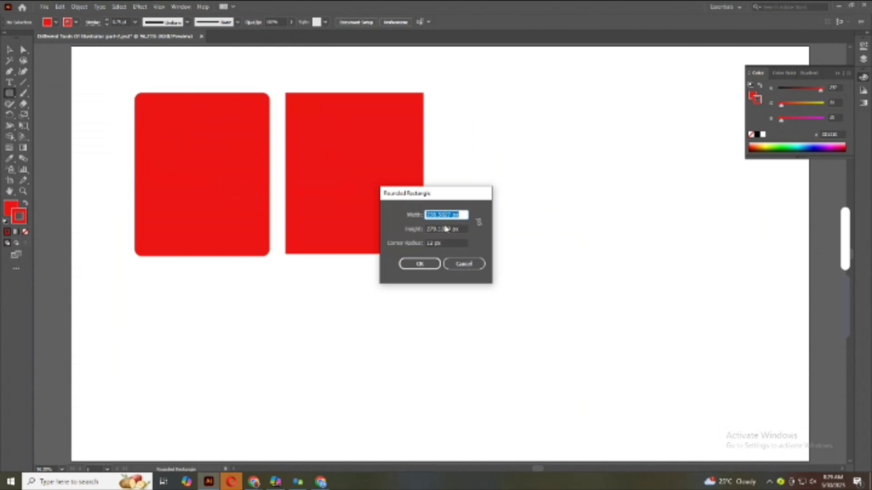
pyautogui.click(434, 262)
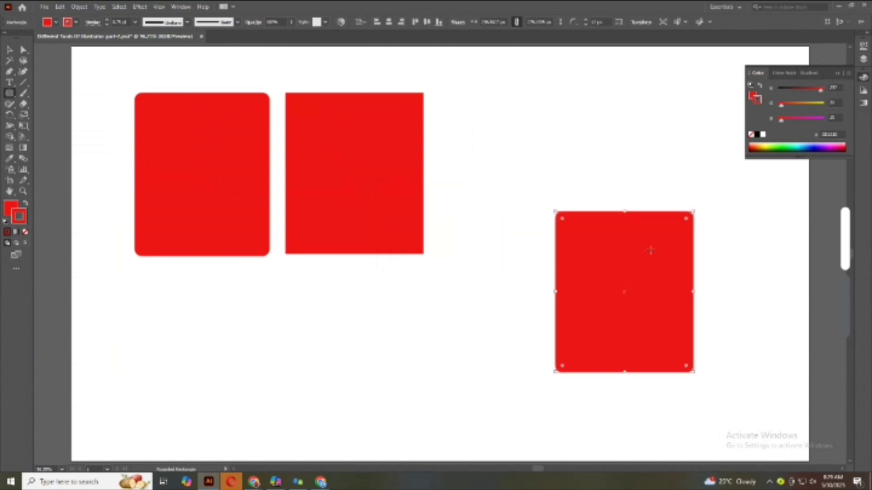
# Select all three rectangles and delete them from the artboard.
pyautogui.click(9, 94)
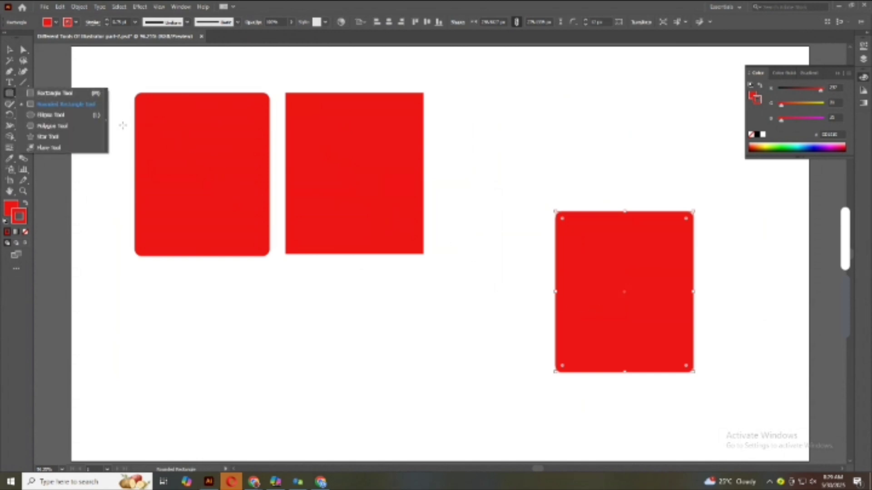
pyautogui.click(9, 49)
pyautogui.moveTo(106, 63); pyautogui.dragTo(599, 377)
pyautogui.press('Delete')
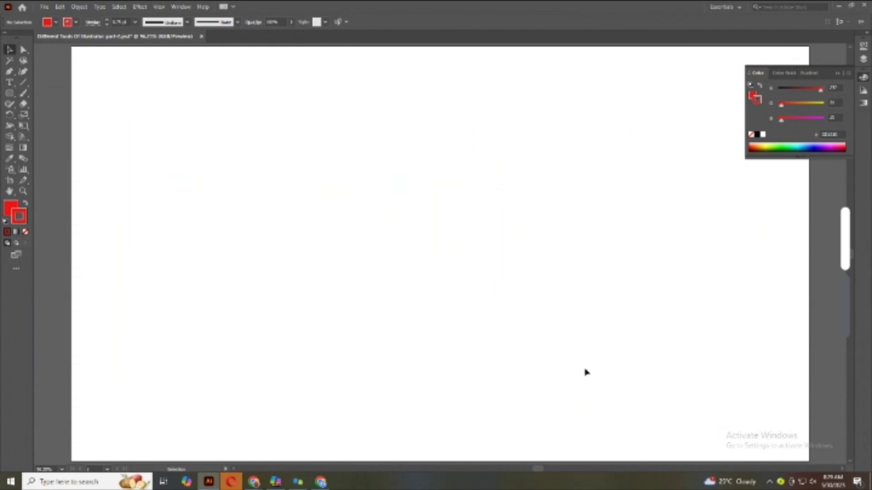
# Draw ten ellipses and circles of varying sizes and proportions across the artboard with the Ellipse tool.
pyautogui.click(5, 97)
pyautogui.click(46, 115)
pyautogui.moveTo(201, 114)
pyautogui.mouseDown()
pyautogui.moveTo(261, 257)
pyautogui.moveTo(287, 284)
pyautogui.mouseUp()
pyautogui.moveTo(432, 187); pyautogui.dragTo(495, 251)
pyautogui.moveTo(574, 143); pyautogui.dragTo(654, 264)
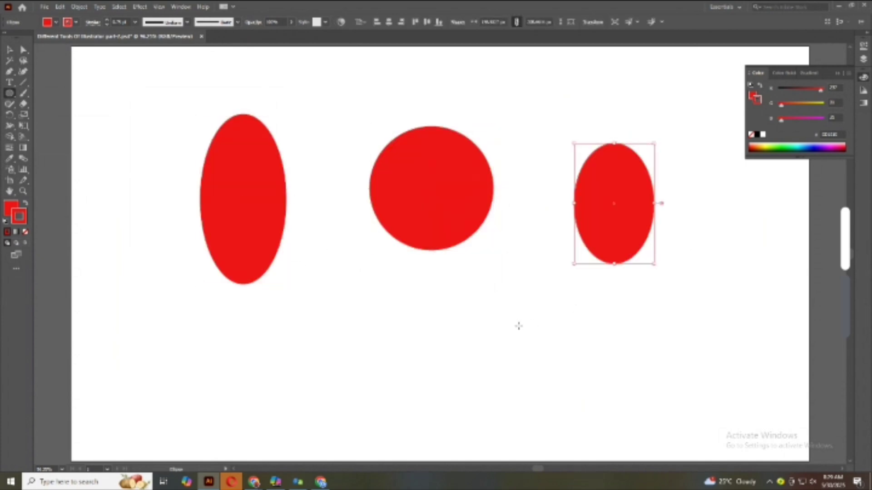
pyautogui.moveTo(393, 303); pyautogui.dragTo(516, 358)
pyautogui.moveTo(161, 328); pyautogui.dragTo(220, 372)
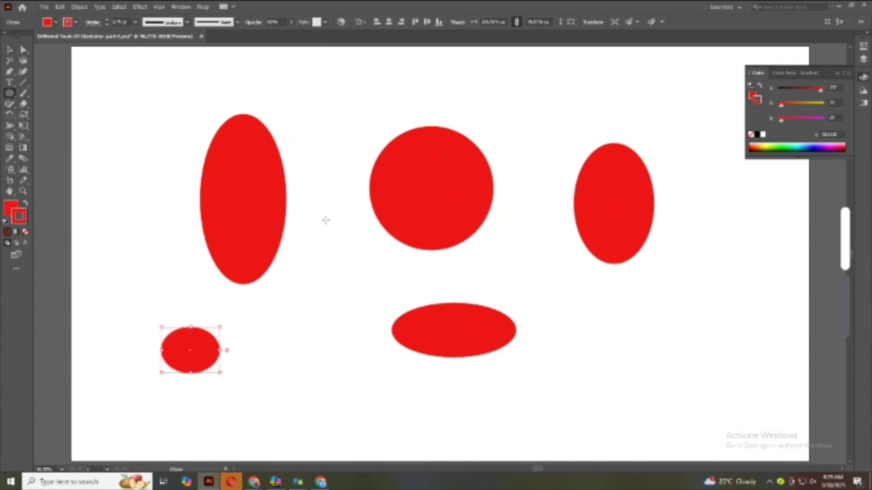
pyautogui.moveTo(321, 166); pyautogui.dragTo(370, 259)
pyautogui.moveTo(68, 156); pyautogui.dragTo(164, 268)
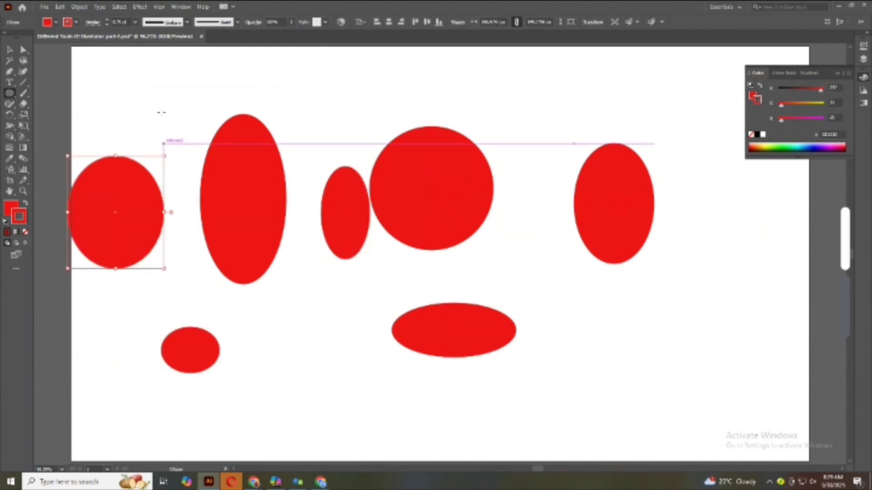
pyautogui.moveTo(174, 66); pyautogui.dragTo(269, 106)
pyautogui.moveTo(326, 79); pyautogui.dragTo(374, 127)
pyautogui.moveTo(459, 85); pyautogui.dragTo(508, 134)
# Delete all the ellipses and draw a perfect circle about 340 px in diameter left of the artboard's center.
pyautogui.hotkey('ctrl', 'a')
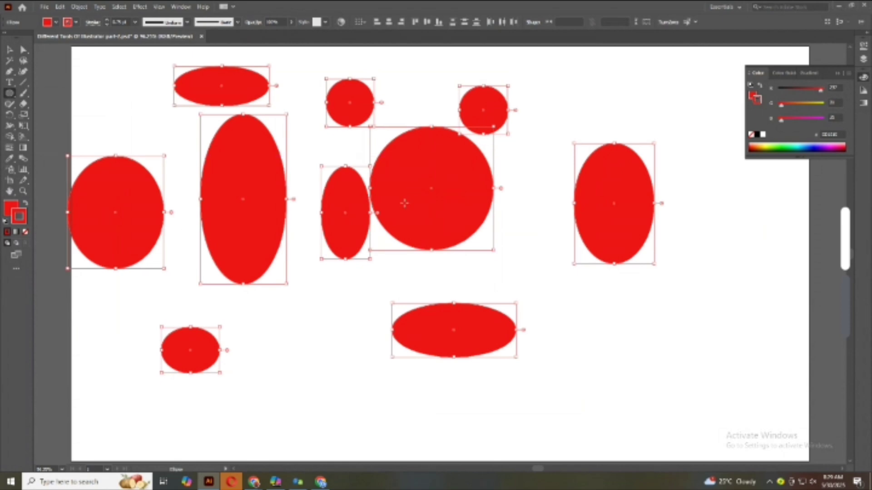
pyautogui.press('Delete')
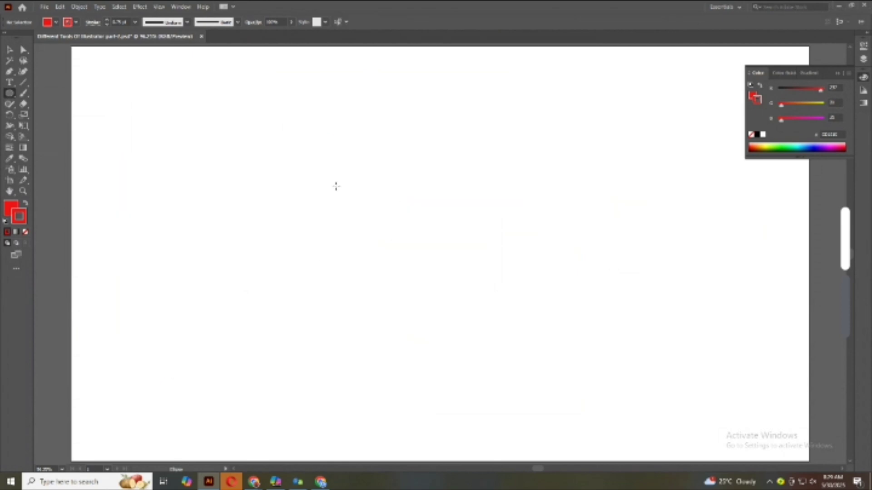
pyautogui.moveTo(341, 207); pyautogui.dragTo(427, 314)
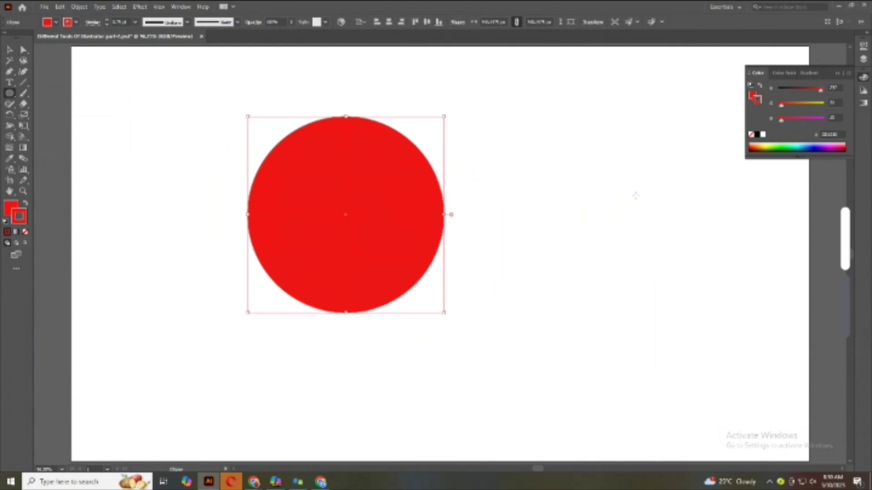
# Create a second circle with exact dimensions of 200 by 200 px to the right of the large circle.
pyautogui.click(537, 214)
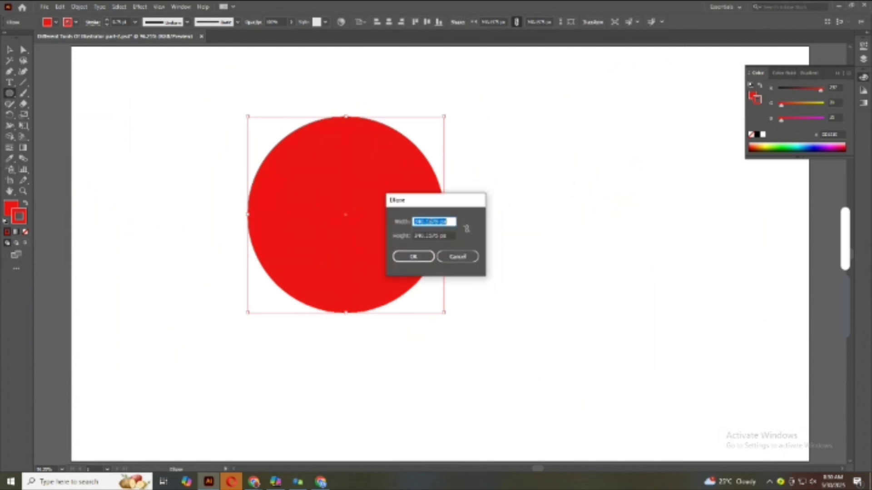
pyautogui.write('200')
pyautogui.press('Tab')
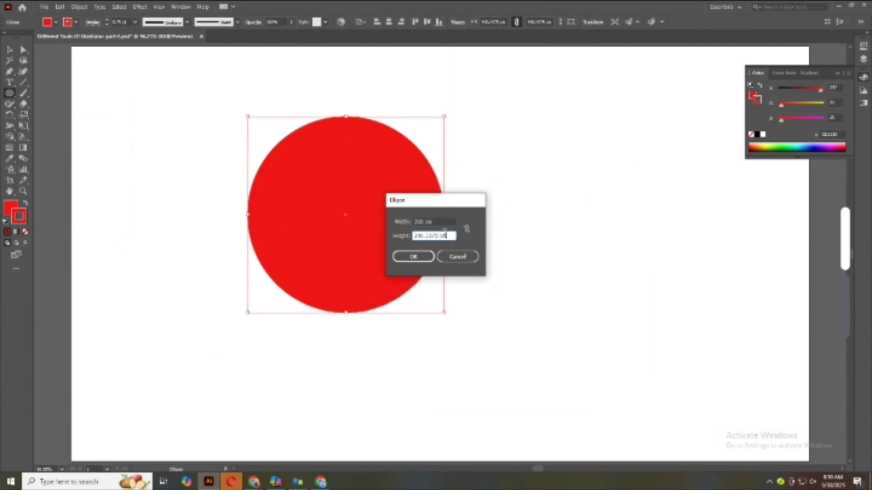
pyautogui.write('4')
pyautogui.write('00')
pyautogui.click(413, 257)
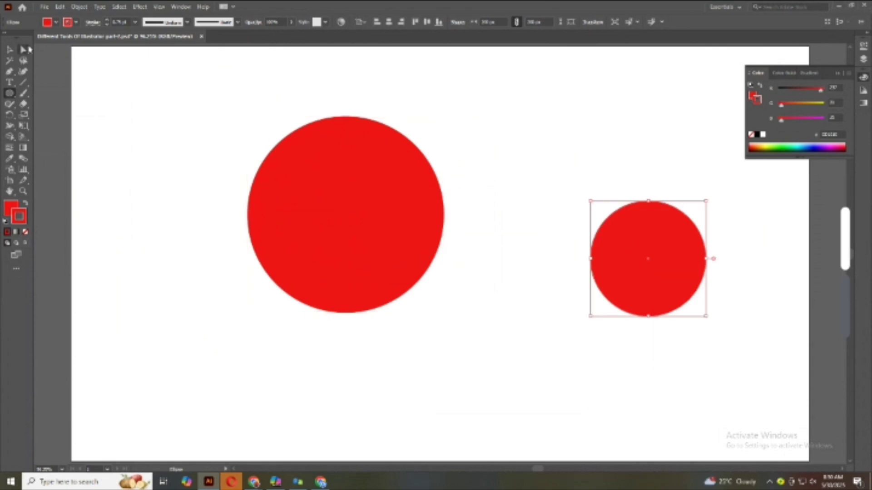
# Move the 200 px circle up and closer to the large circle, and deselect it.
pyautogui.click(22, 49)
pyautogui.click(498, 177)
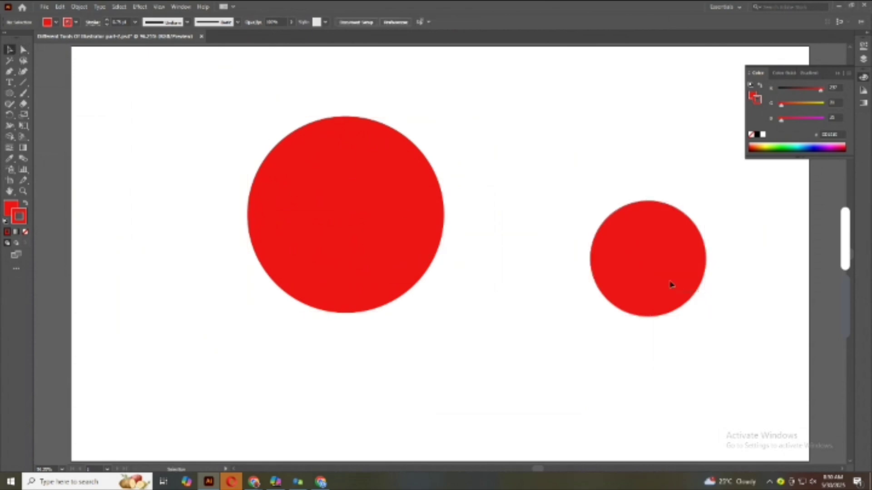
pyautogui.click(654, 278)
pyautogui.moveTo(654, 278); pyautogui.dragTo(557, 187)
pyautogui.moveTo(557, 188); pyautogui.dragTo(581, 210)
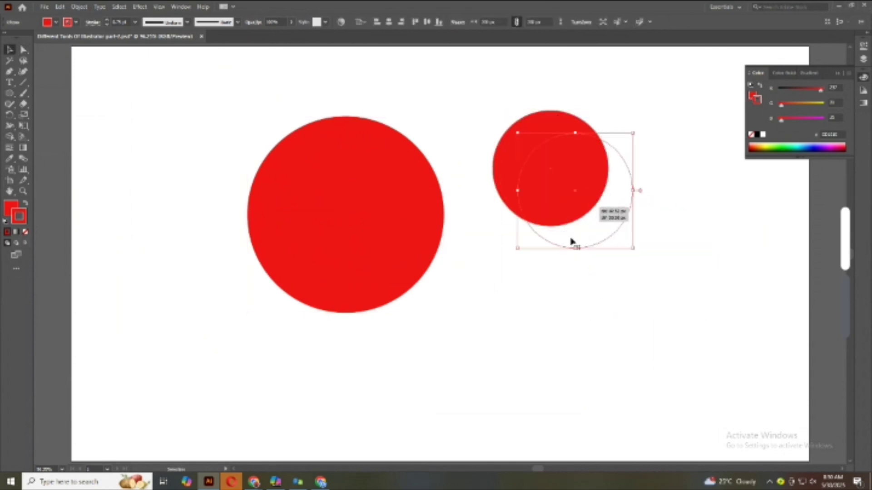
pyautogui.click(508, 223)
# Clear the two circles and draw two hexagons side by side with the Polygon tool, the second about 126 px in radius.
pyautogui.click(7, 94)
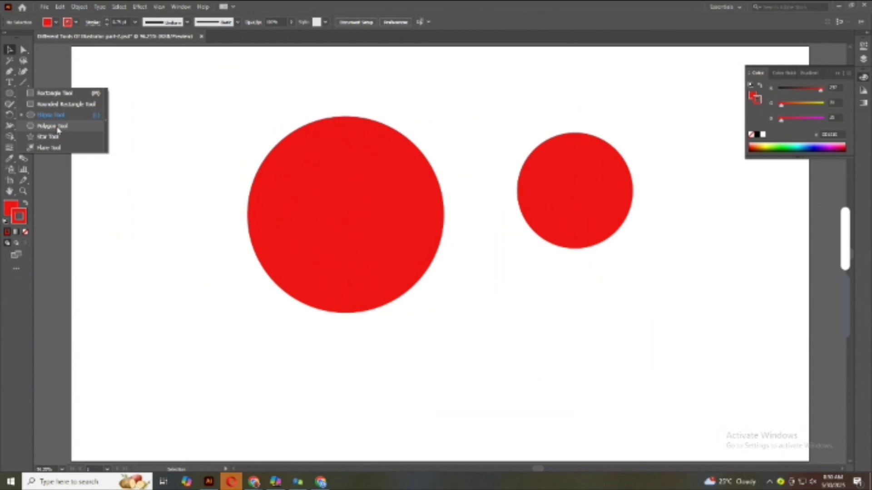
pyautogui.click(57, 127)
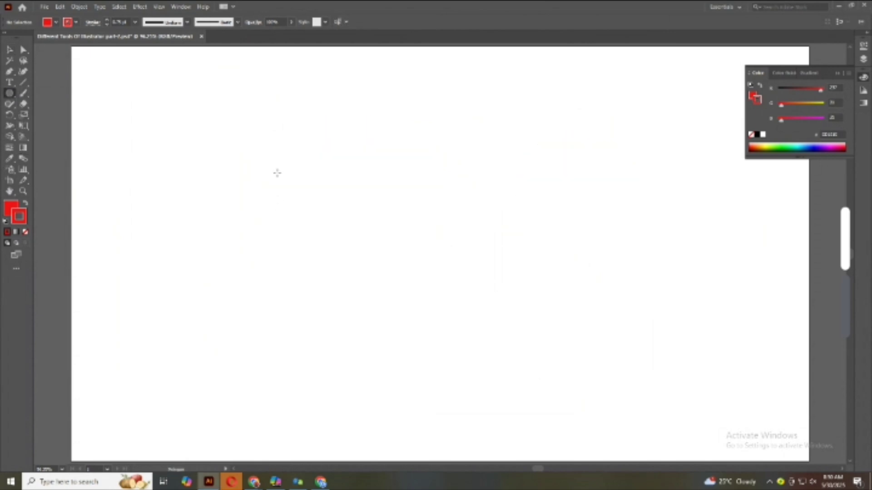
pyautogui.moveTo(277, 172); pyautogui.dragTo(313, 230)
pyautogui.moveTo(465, 164); pyautogui.dragTo(500, 227)
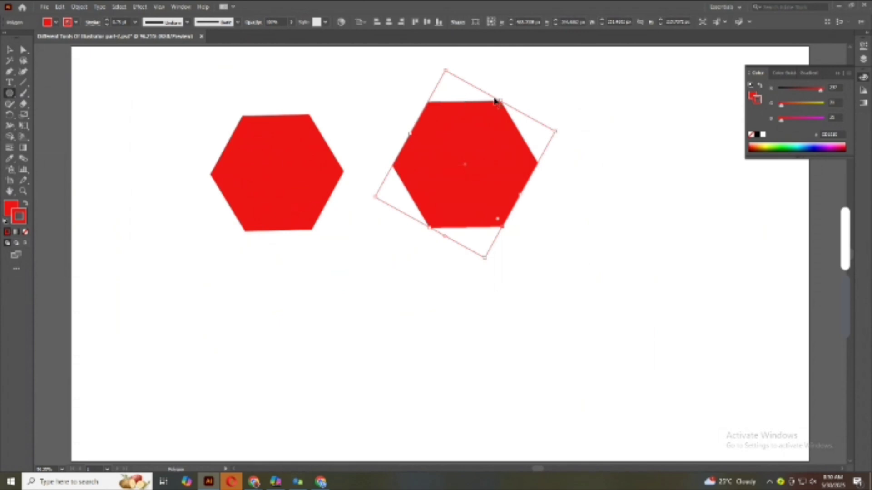
# Create a 12-sided polygon below and to the right of the hexagons, keeping the suggested radius.
pyautogui.rightClick(10, 93)
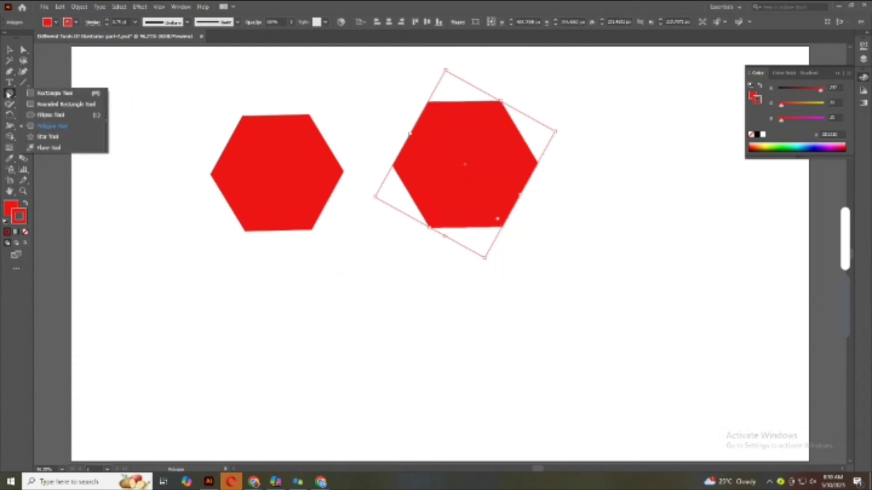
pyautogui.click(50, 127)
pyautogui.click(618, 329)
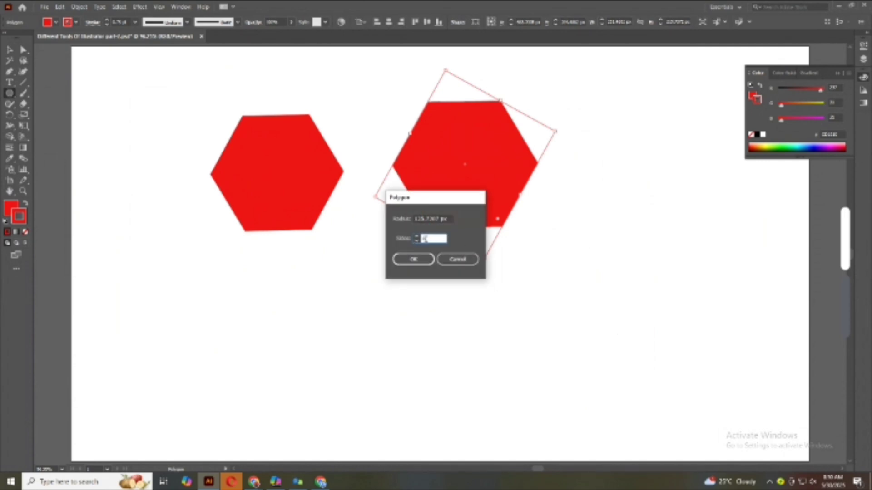
pyautogui.moveTo(425, 238); pyautogui.dragTo(419, 246)
pyautogui.write('12')
pyautogui.click(413, 259)
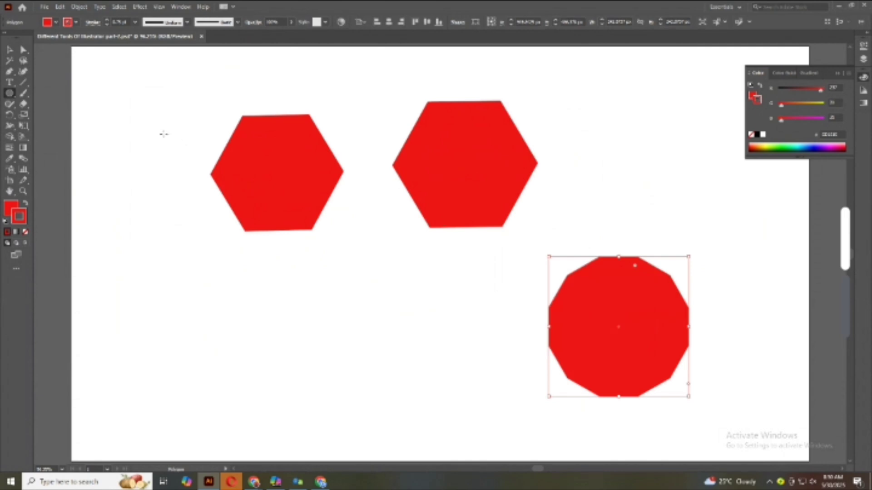
pyautogui.click(10, 49)
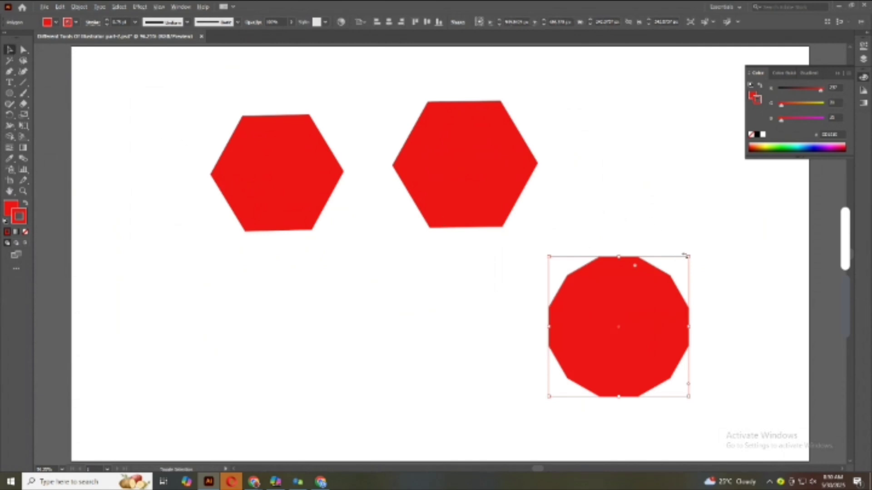
# Enlarge the 12-sided polygon, move it up beside the hexagons, and deselect it.
pyautogui.moveTo(685, 255); pyautogui.dragTo(709, 196)
pyautogui.moveTo(650, 311); pyautogui.dragTo(707, 201)
pyautogui.click(459, 340)
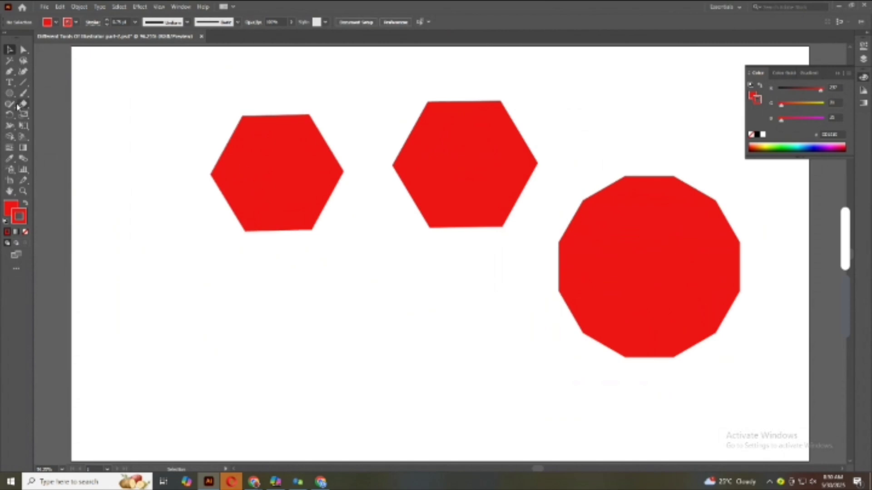
# Draw six smaller 12-sided polygons freehand in the empty areas around the existing shapes with the Polygon tool, and deselect them.
pyautogui.rightClick(10, 93)
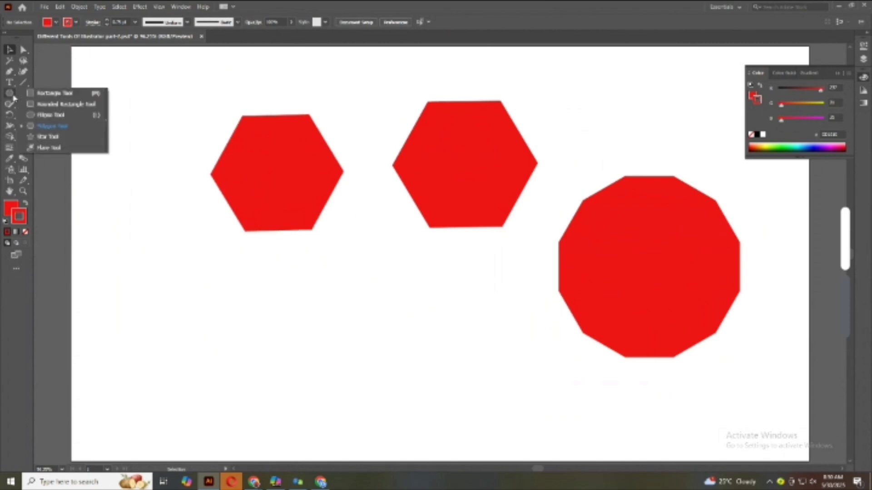
pyautogui.click(40, 128)
pyautogui.moveTo(374, 318); pyautogui.dragTo(418, 358)
pyautogui.moveTo(130, 284); pyautogui.dragTo(163, 316)
pyautogui.moveTo(218, 353); pyautogui.dragTo(242, 384)
pyautogui.moveTo(511, 334); pyautogui.dragTo(538, 356)
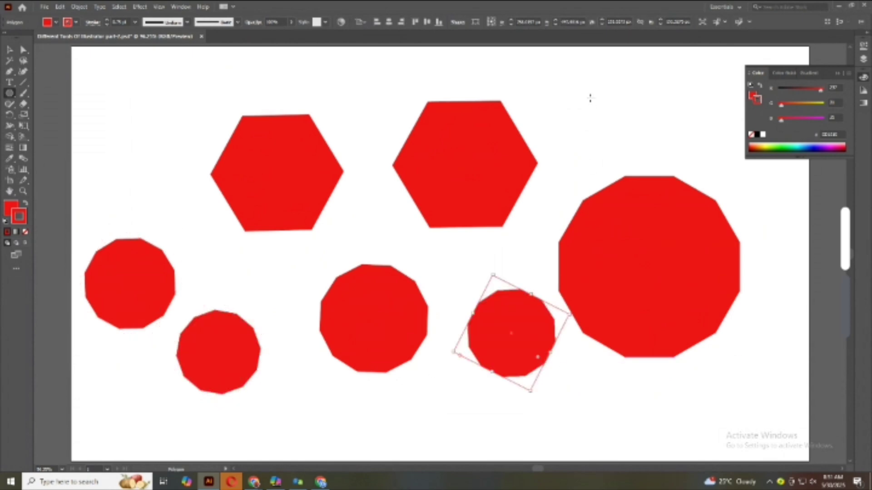
pyautogui.moveTo(590, 93); pyautogui.dragTo(615, 114)
pyautogui.moveTo(125, 99)
pyautogui.mouseDown()
pyautogui.moveTo(155, 116)
pyautogui.moveTo(145, 112)
pyautogui.mouseUp()
pyautogui.click(9, 49)
pyautogui.click(173, 129)
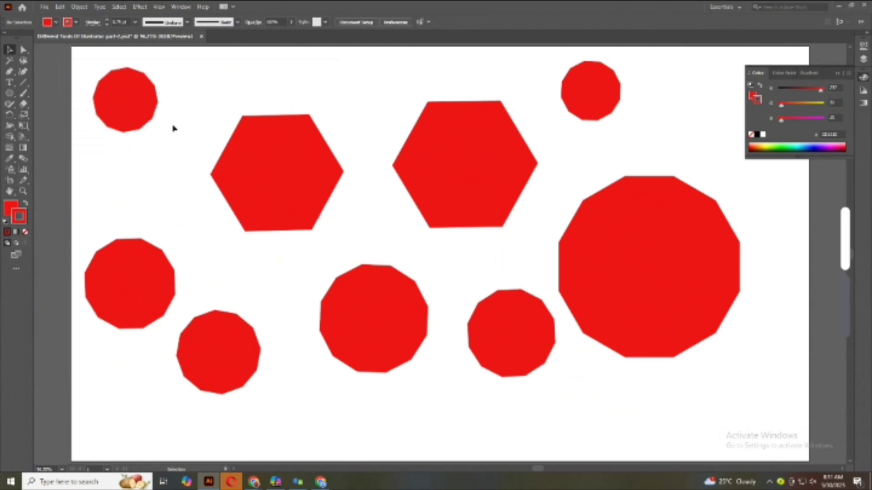
# Clear all the polygons from the artboard and draw a five-pointed star left of the centre with the Star tool.
pyautogui.moveTo(74, 59); pyautogui.dragTo(641, 429)
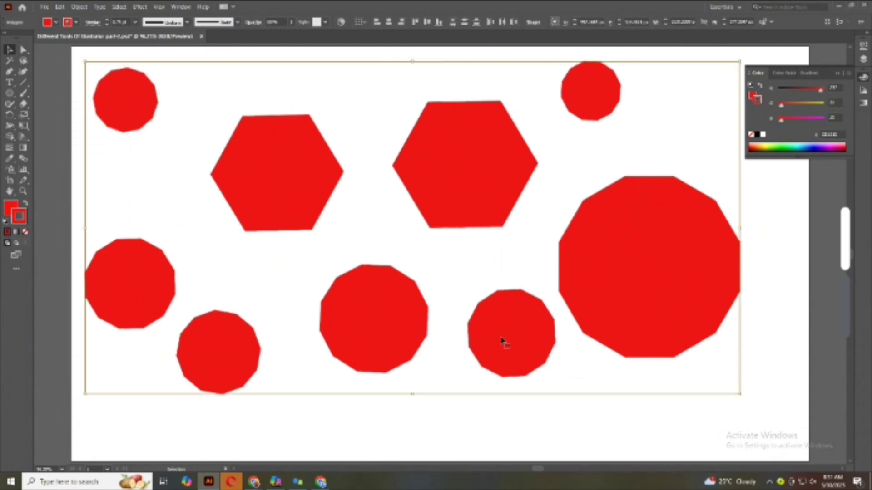
pyautogui.press('Delete')
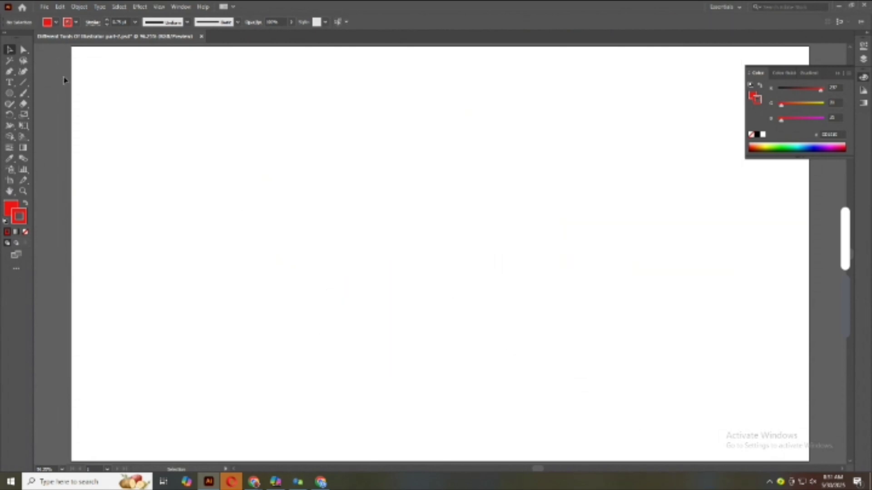
pyautogui.click(10, 94)
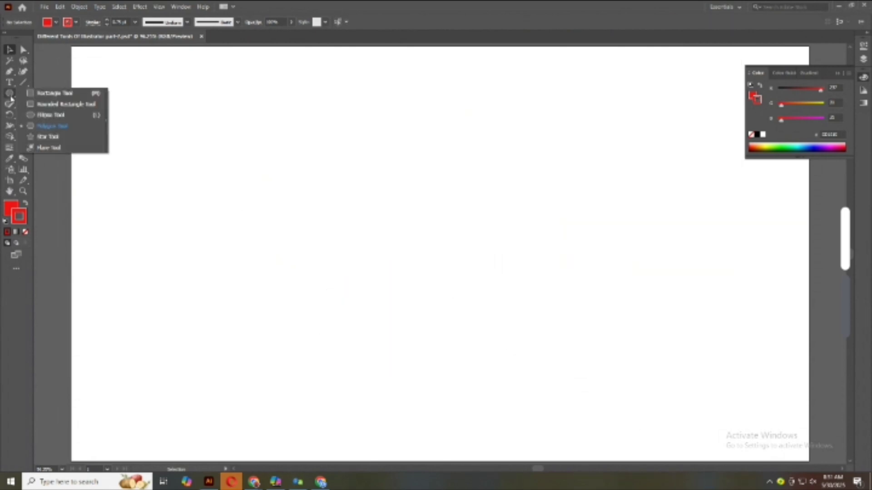
pyautogui.click(53, 139)
pyautogui.moveTo(317, 185); pyautogui.dragTo(345, 225)
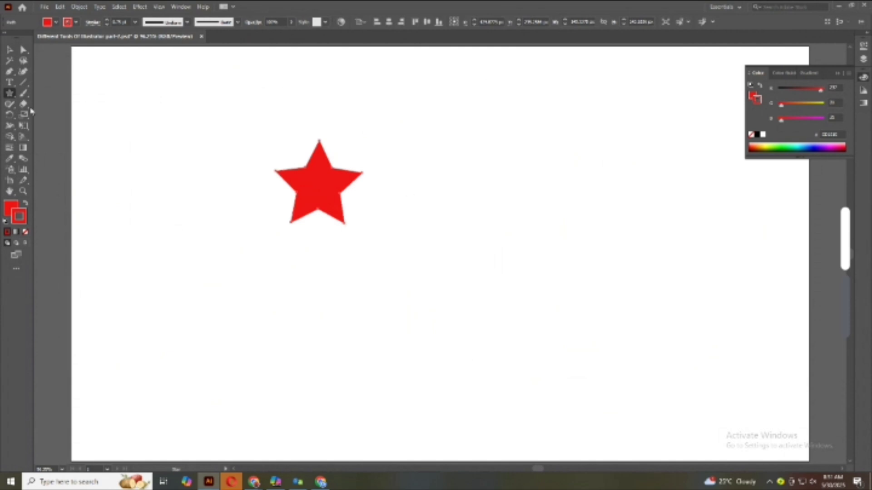
# Create a 12-point star to the right of the five-pointed star, keeping the suggested radii.
pyautogui.click(10, 93)
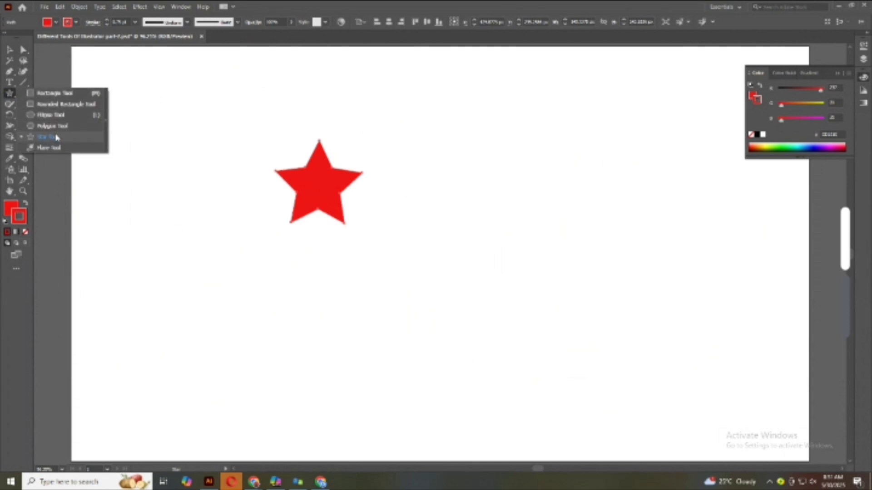
pyautogui.click(56, 137)
pyautogui.click(465, 215)
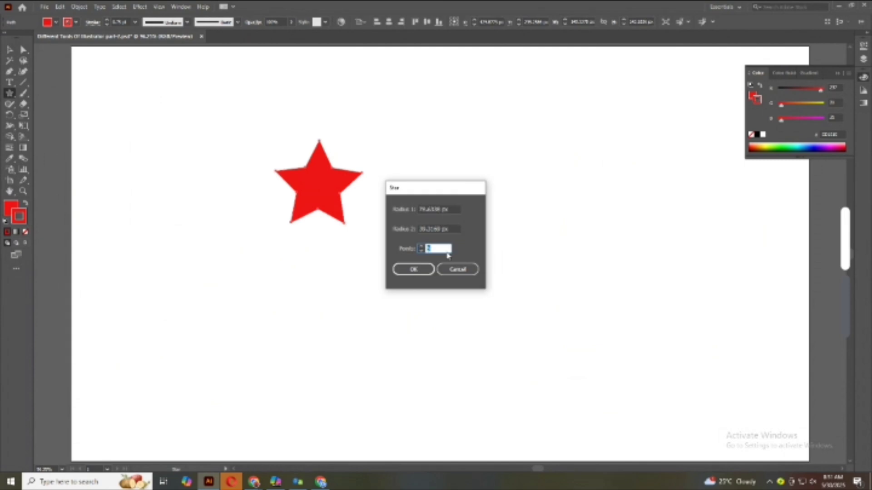
pyautogui.write('12')
pyautogui.click(413, 269)
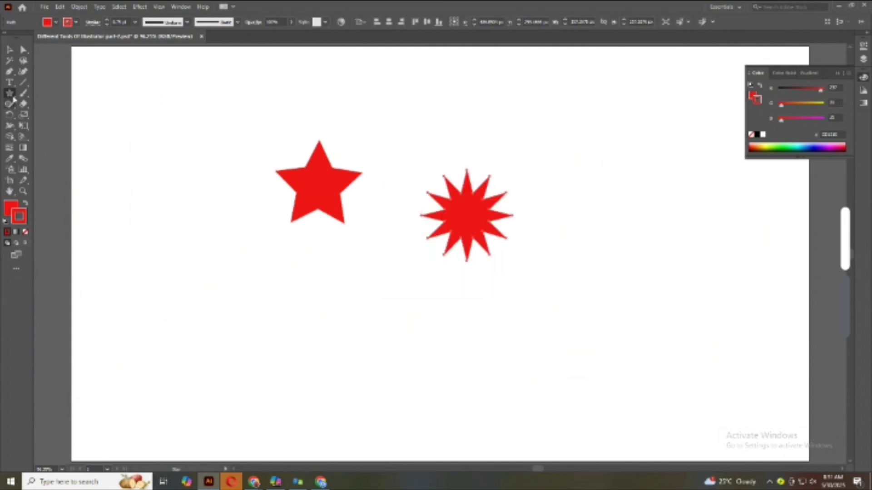
# Enlarge the 12-point star to more than twice its size and place three copies at the artboard's lower-left, lower-right and upper-left.
pyautogui.click(9, 49)
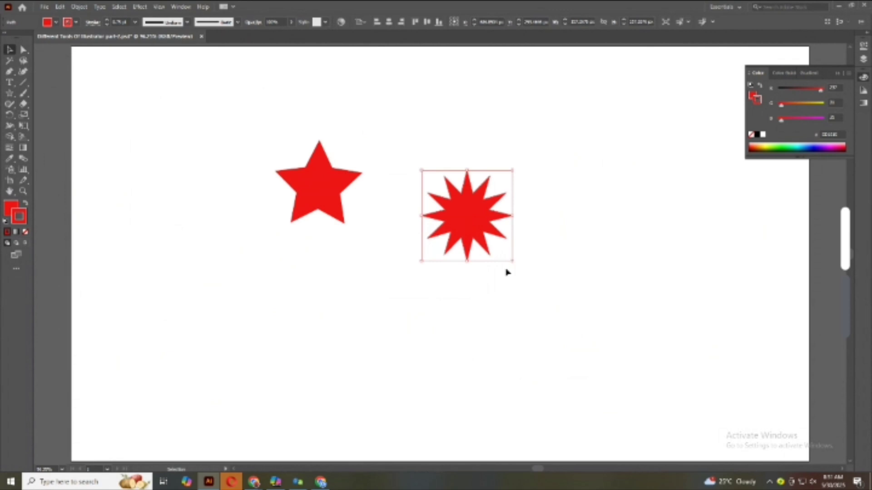
pyautogui.moveTo(511, 259); pyautogui.dragTo(570, 333)
pyautogui.moveTo(510, 263); pyautogui.dragTo(229, 347)
pyautogui.moveTo(229, 345); pyautogui.dragTo(691, 360)
pyautogui.moveTo(636, 349); pyautogui.dragTo(169, 146)
# Draw two more 12-point stars freehand, a small one at the upper right and a larger tilted one at the bottom centre.
pyautogui.moveTo(10, 93); pyautogui.dragTo(41, 137)
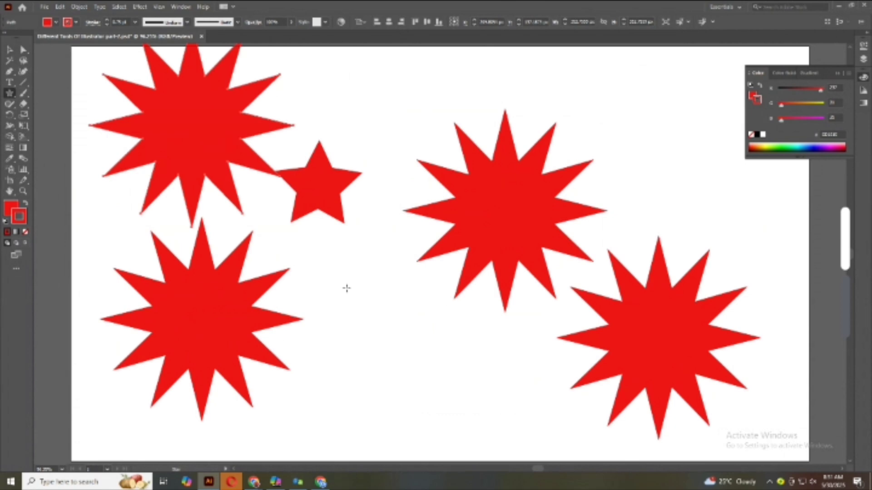
pyautogui.click(346, 289)
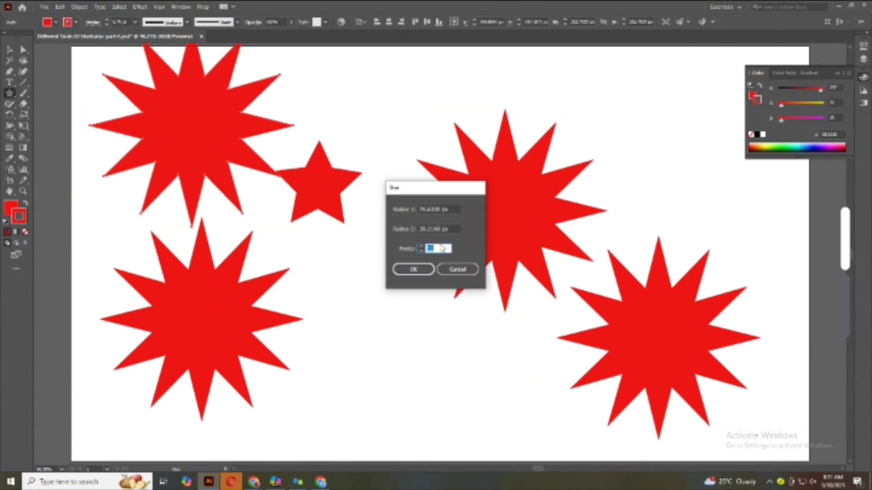
pyautogui.click(458, 270)
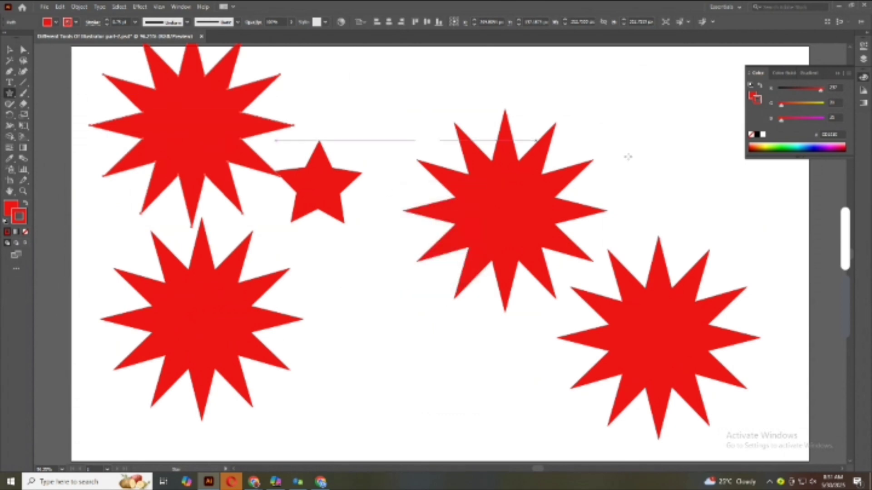
pyautogui.moveTo(623, 98); pyautogui.dragTo(647, 119)
pyautogui.moveTo(436, 373); pyautogui.dragTo(518, 369)
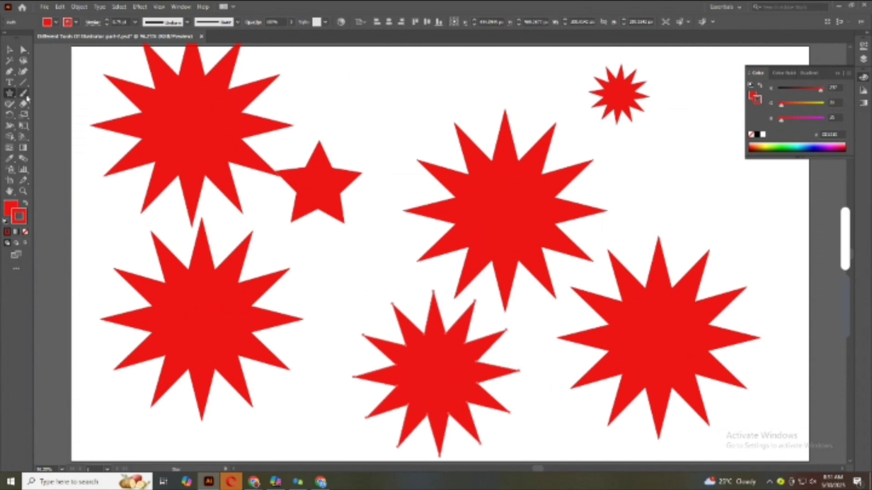
# Select all the stars on the artboard and delete them.
pyautogui.rightClick(11, 94)
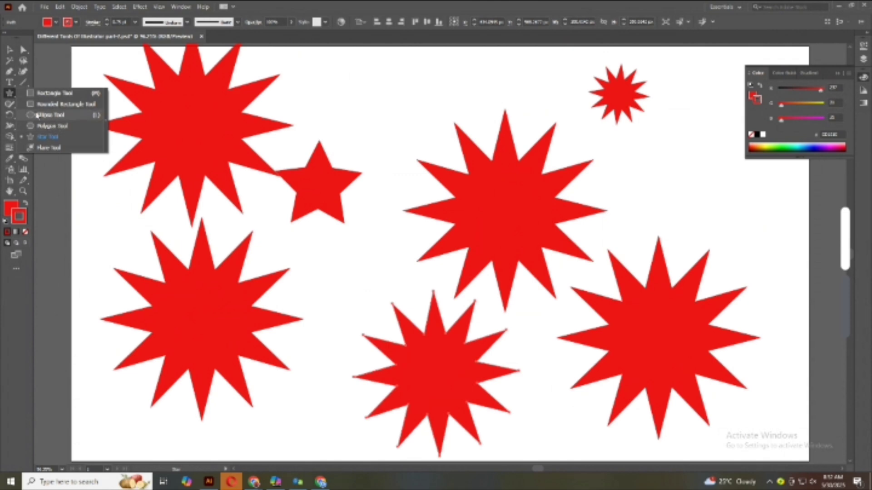
pyautogui.click(16, 46)
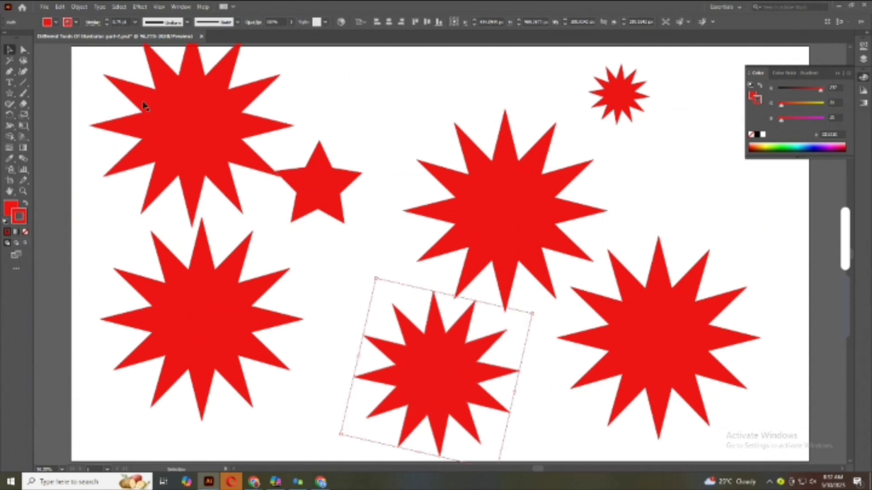
pyautogui.hotkey('ctrl', 'a')
pyautogui.press('a')
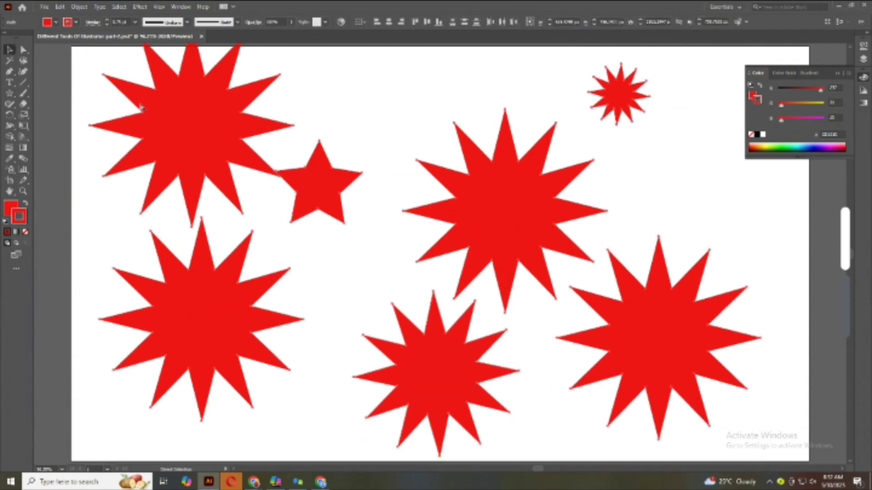
pyautogui.hotkey('ctrl', 's')
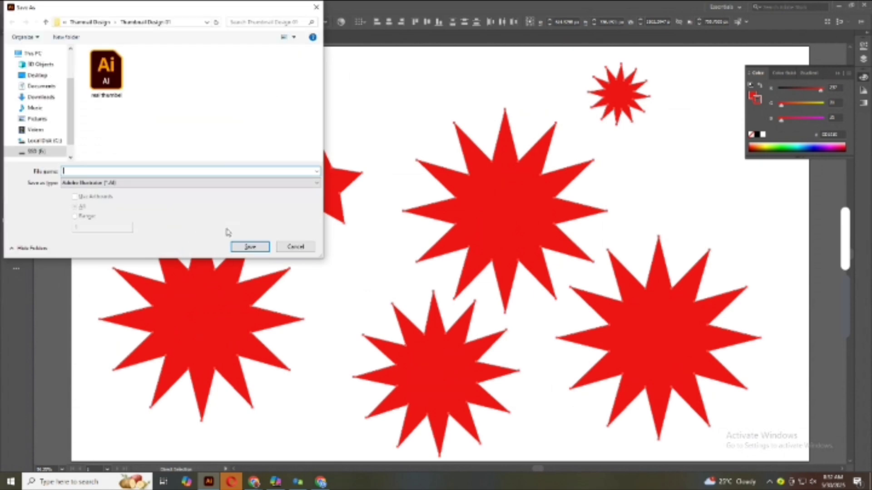
pyautogui.click(293, 247)
pyautogui.press('ctrl')
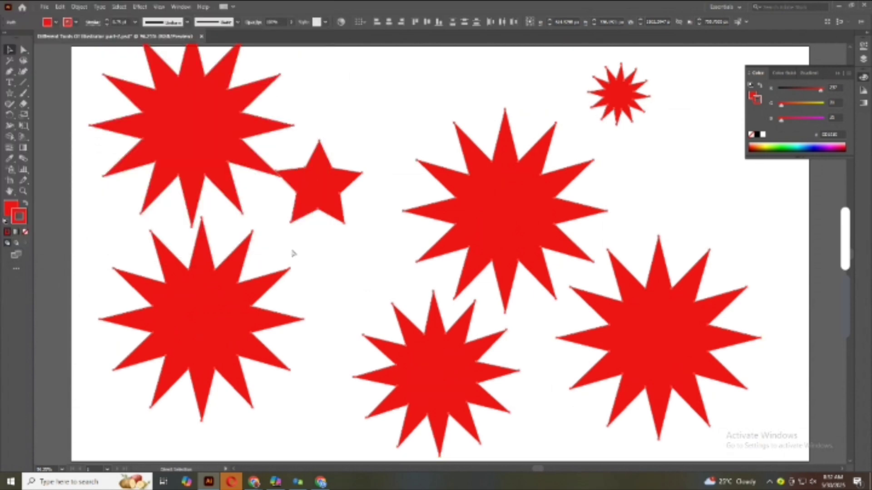
pyautogui.press('Delete')
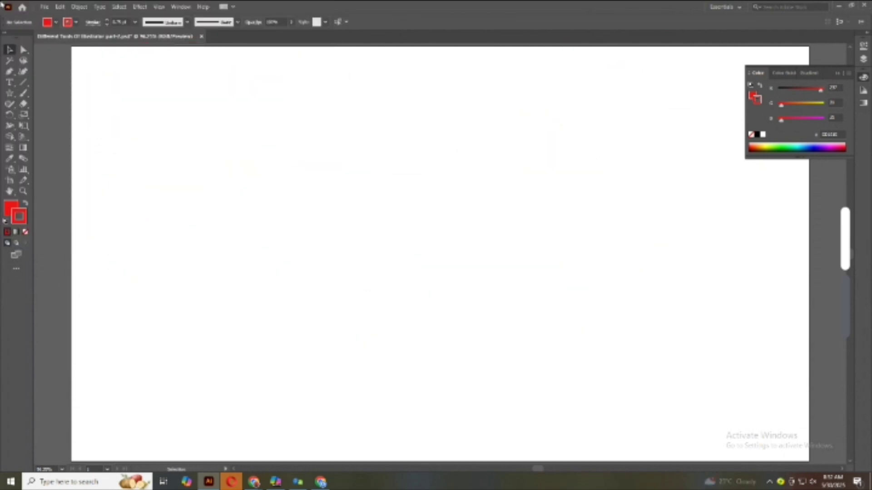
# Draw three lens flares with the Flare tool, two across the middle of the artboard and one along its upper edge.
pyautogui.moveTo(10, 97); pyautogui.dragTo(55, 149)
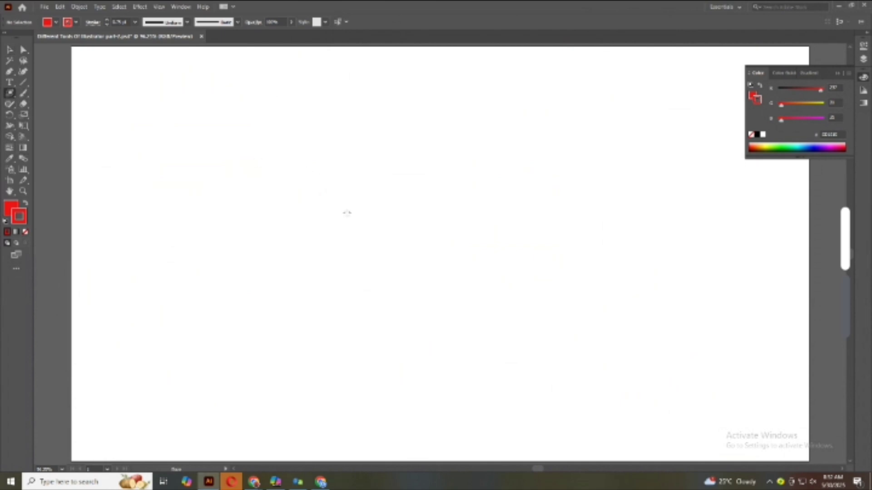
pyautogui.moveTo(347, 212); pyautogui.dragTo(386, 200)
pyautogui.moveTo(484, 237)
pyautogui.mouseDown()
pyautogui.moveTo(504, 266)
pyautogui.moveTo(498, 235)
pyautogui.moveTo(506, 209)
pyautogui.mouseUp()
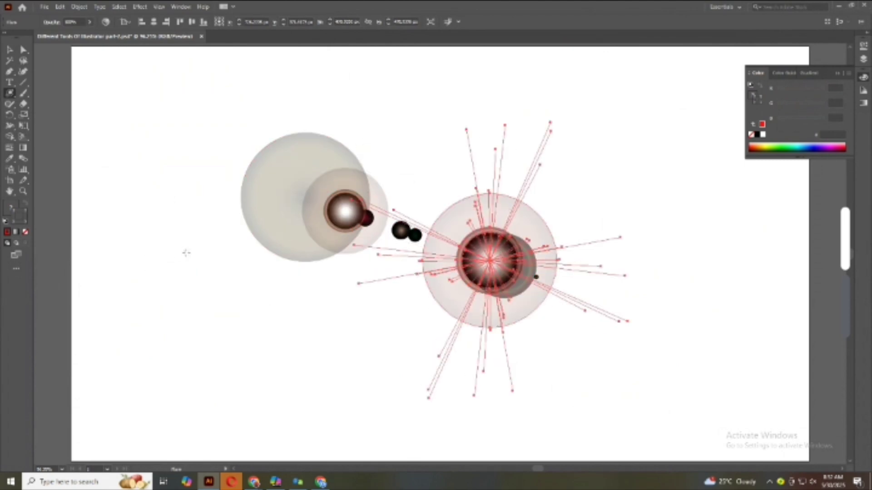
pyautogui.click(206, 275)
pyautogui.moveTo(372, 98); pyautogui.dragTo(400, 121)
pyautogui.moveTo(569, 100); pyautogui.dragTo(586, 111)
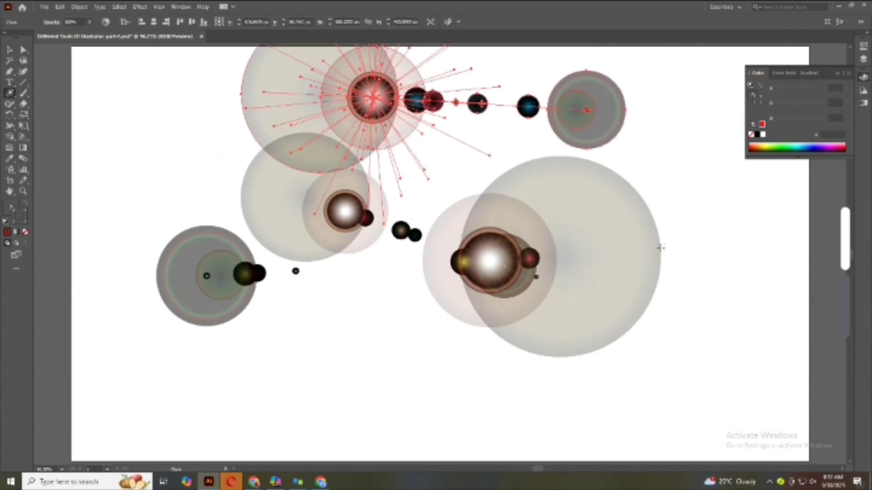
# Add four more flares, starting at the artboard's right side, upper-left, bottom and centre, each with its own end ring.
pyautogui.moveTo(660, 249); pyautogui.dragTo(686, 273)
pyautogui.moveTo(325, 328); pyautogui.dragTo(331, 344)
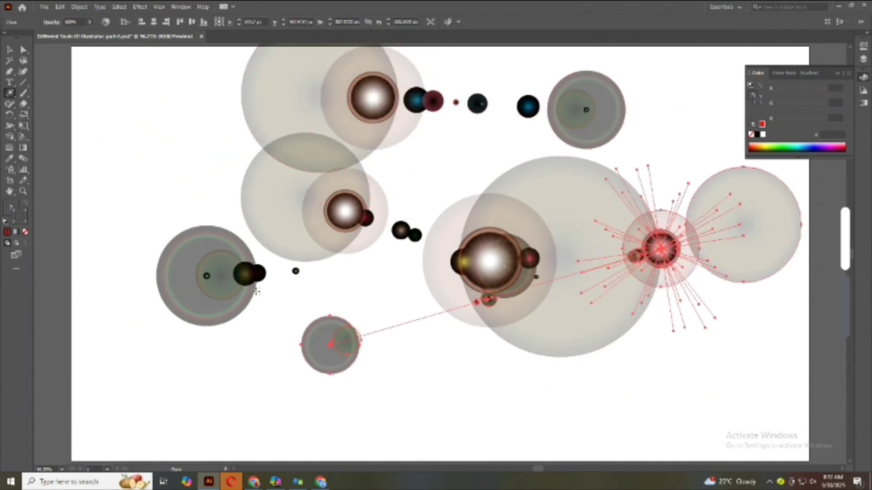
pyautogui.moveTo(157, 125); pyautogui.dragTo(186, 196)
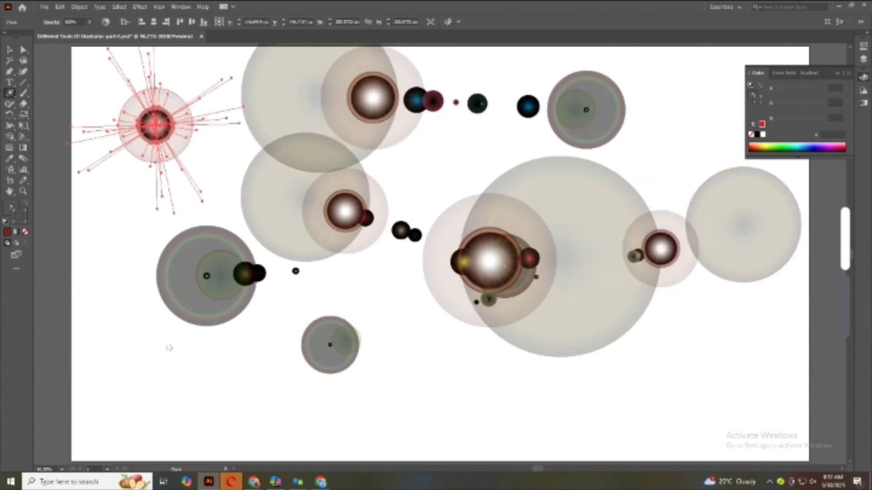
pyautogui.moveTo(140, 392); pyautogui.dragTo(150, 397)
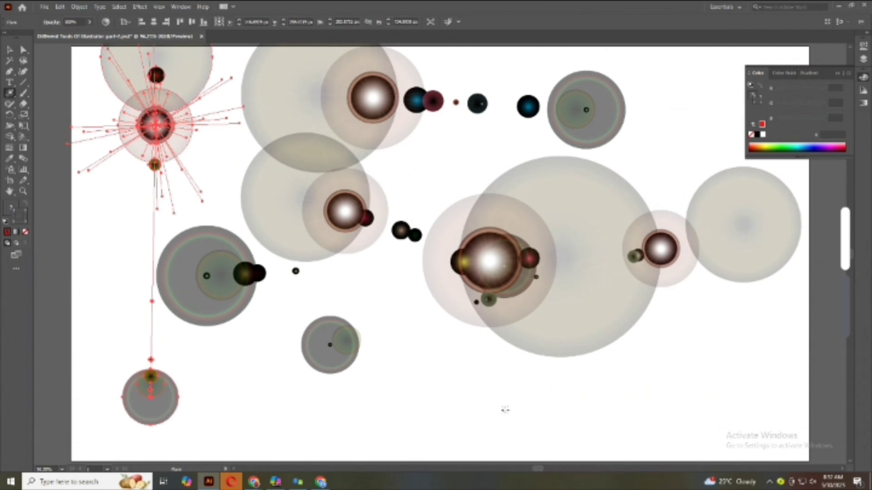
pyautogui.moveTo(508, 411); pyautogui.dragTo(561, 438)
pyautogui.moveTo(402, 358); pyautogui.dragTo(403, 368)
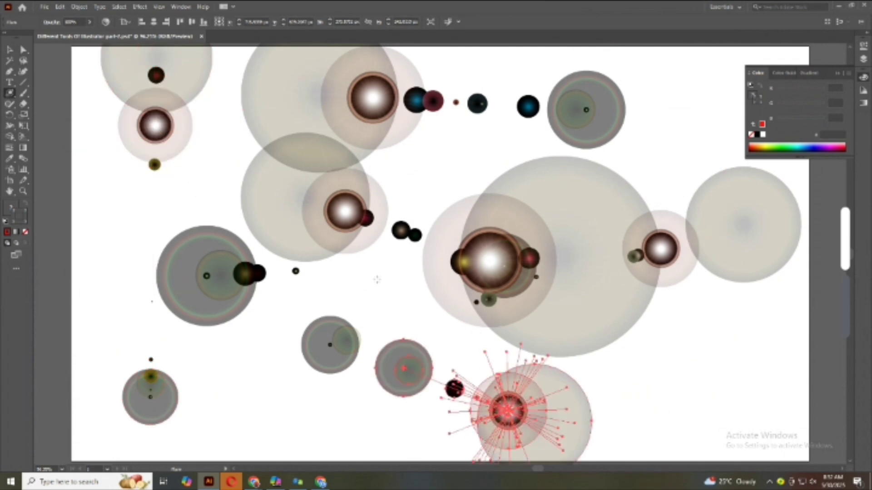
pyautogui.moveTo(376, 280); pyautogui.dragTo(420, 307)
pyautogui.moveTo(443, 164); pyautogui.dragTo(455, 172)
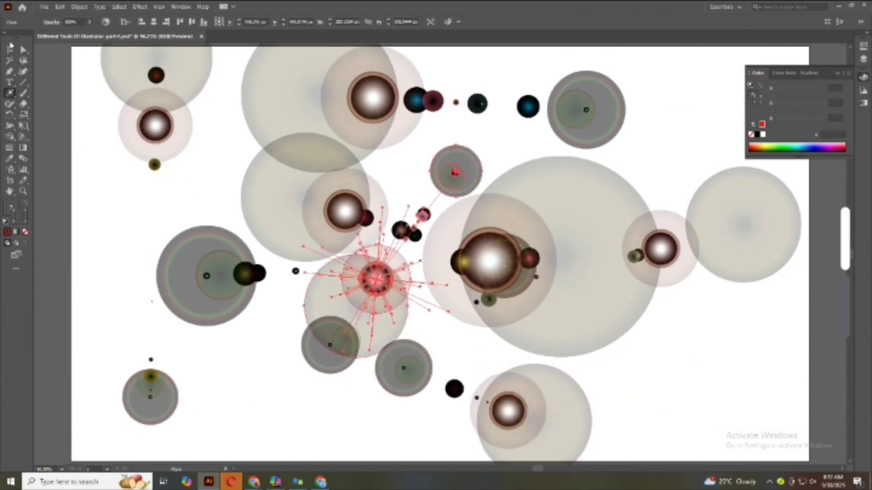
# Select all the flares and delete them.
pyautogui.click(10, 48)
pyautogui.moveTo(58, 63); pyautogui.dragTo(752, 433)
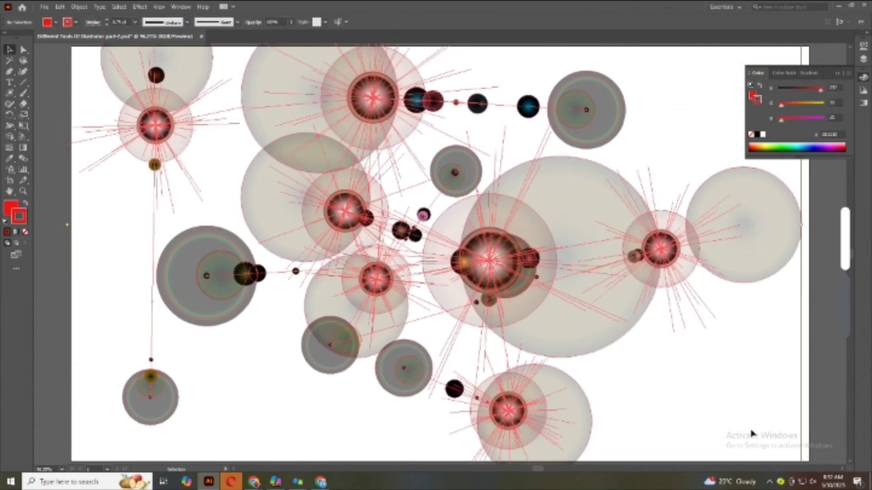
pyautogui.press('Delete')
# Draw a square near the artboard's upper-left corner with the Rectangle tool.
pyautogui.click(15, 94)
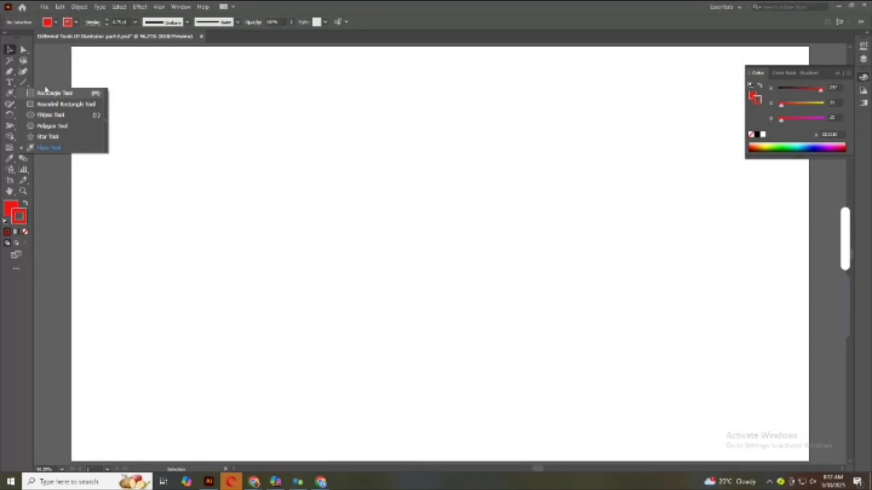
pyautogui.click(12, 95)
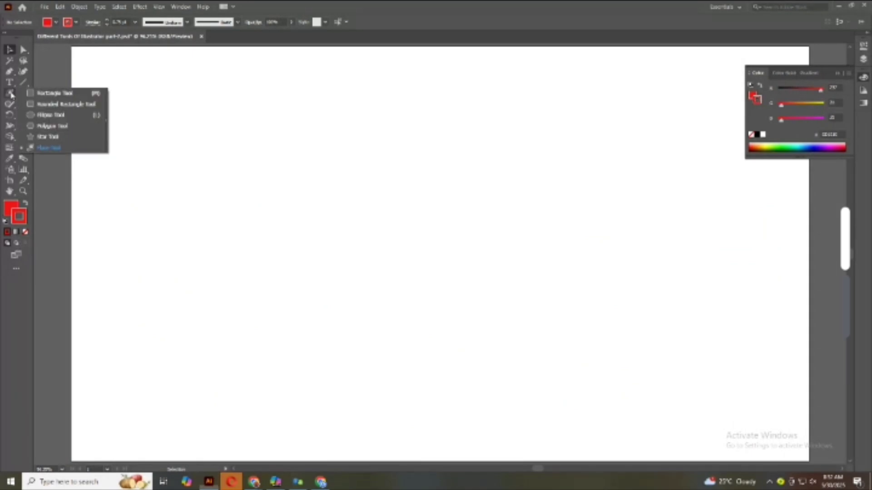
pyautogui.click(48, 94)
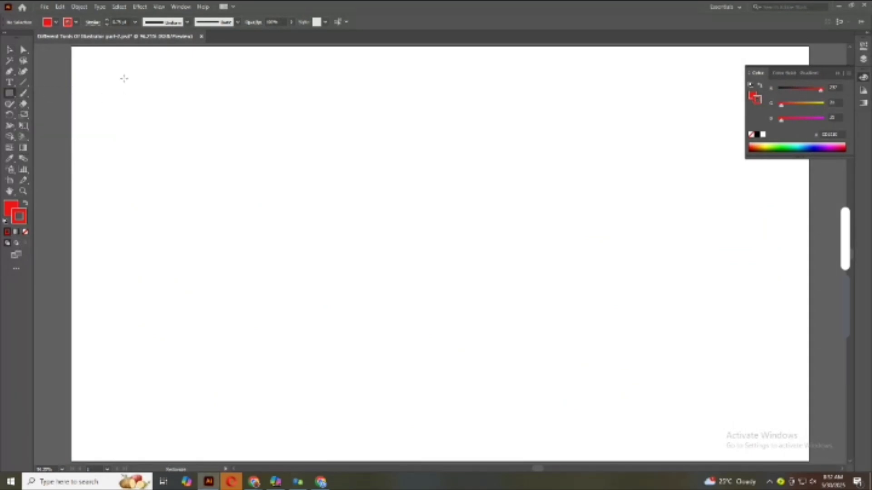
pyautogui.moveTo(124, 78); pyautogui.dragTo(218, 173)
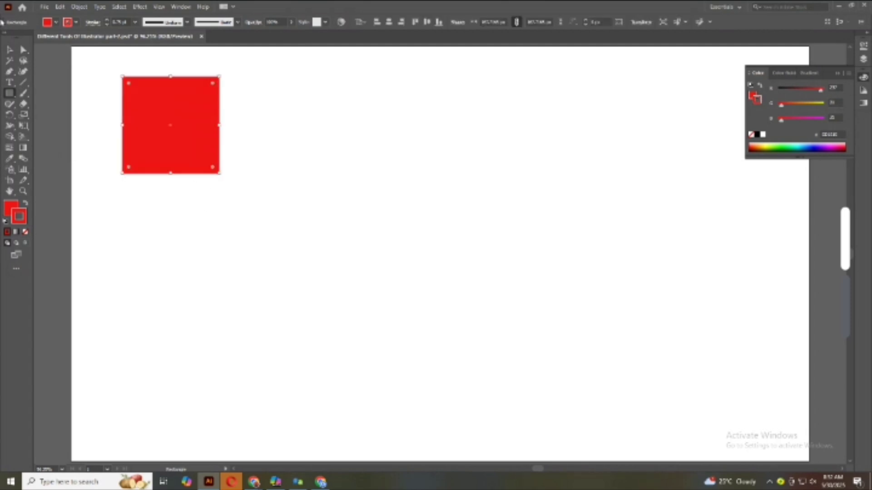
# Move the square closer to the artboard's upper-left corner and bloat it into a four-petal flower with Pucker & Bloat.
pyautogui.click(10, 50)
pyautogui.moveTo(183, 140); pyautogui.dragTo(196, 179)
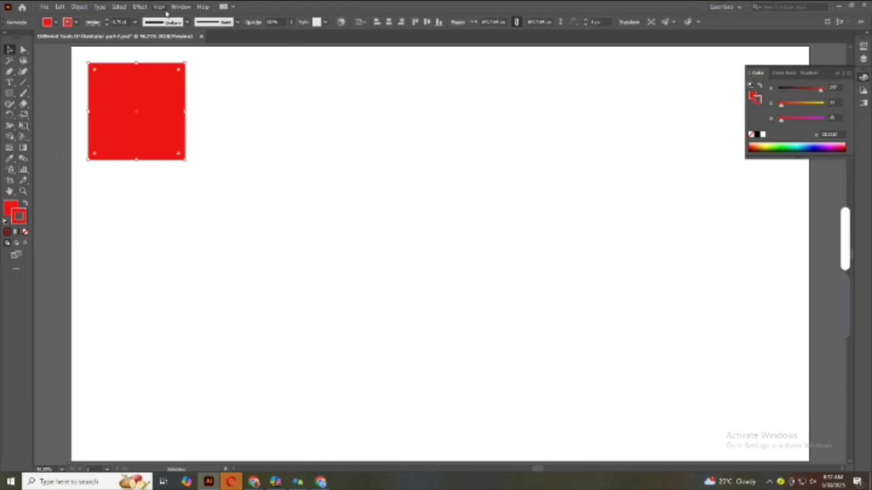
pyautogui.click(140, 7)
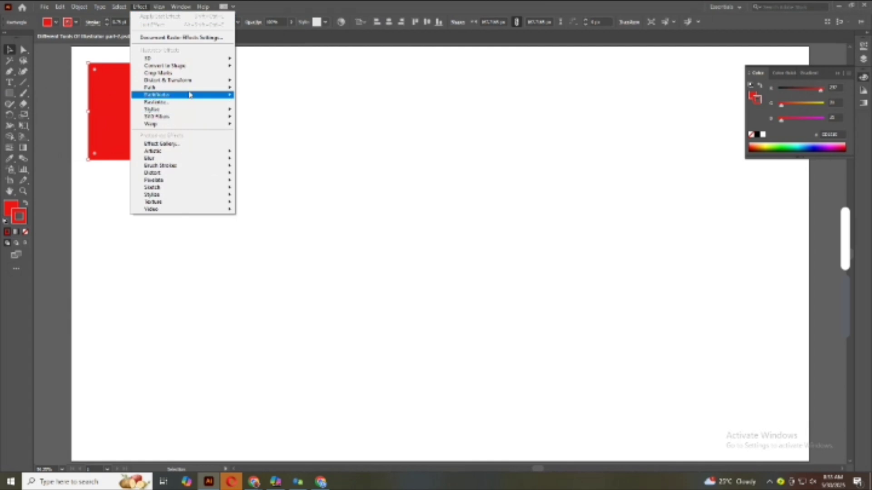
pyautogui.moveTo(190, 81)
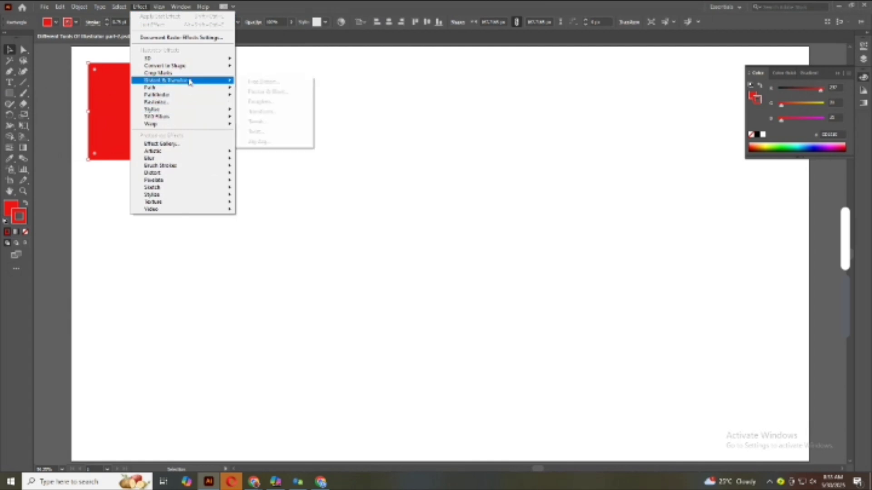
pyautogui.click(279, 92)
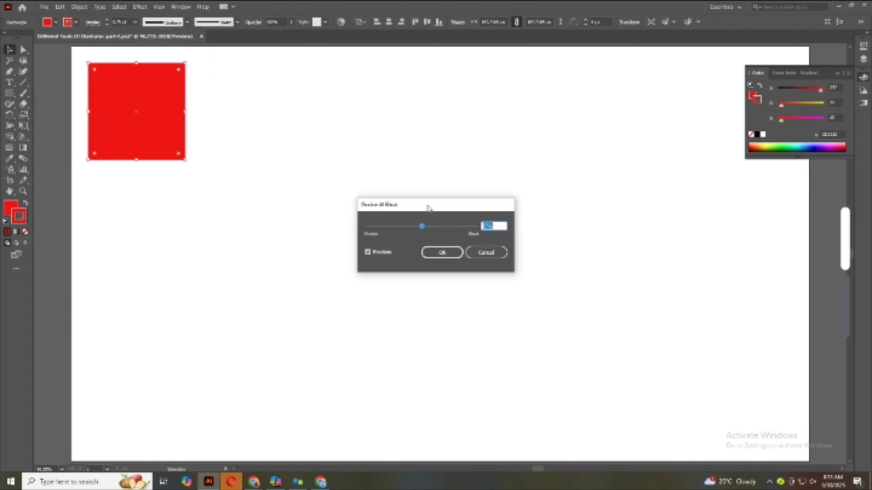
pyautogui.moveTo(428, 208); pyautogui.dragTo(465, 233)
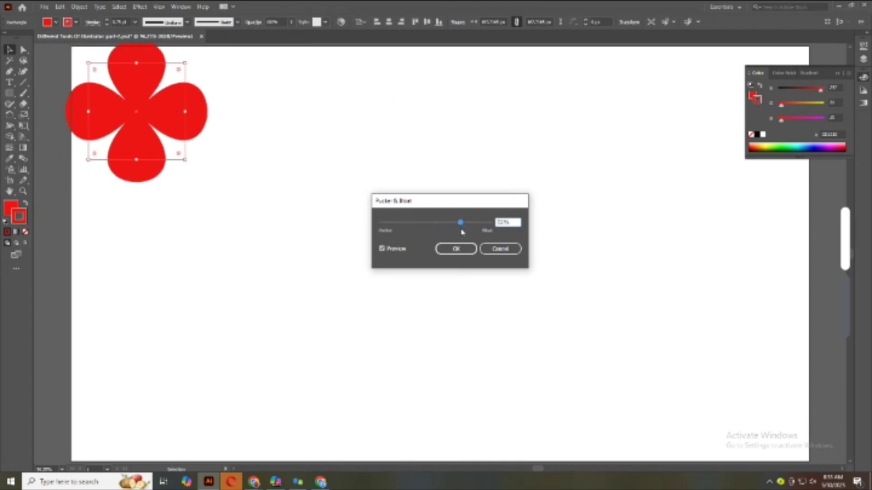
pyautogui.click(456, 249)
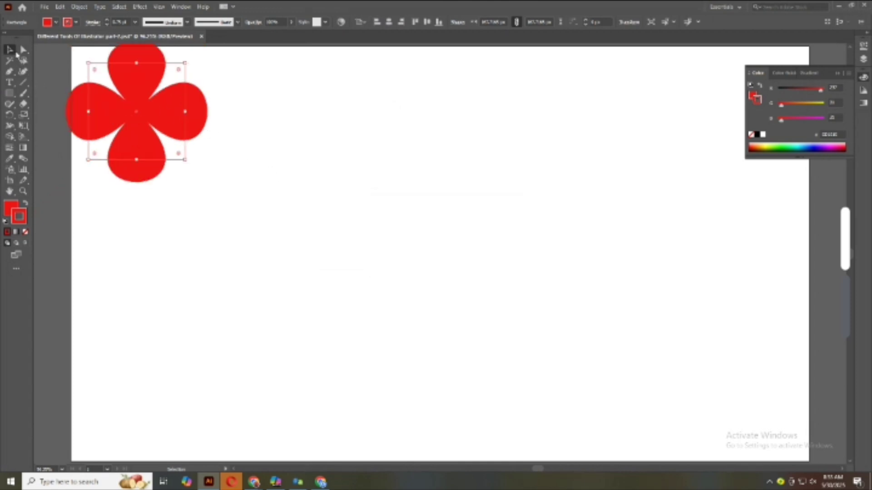
# Shrink the four-petal flower slightly and place two copies, one beside it and one below between them.
pyautogui.moveTo(185, 160); pyautogui.dragTo(177, 153)
pyautogui.moveTo(144, 111); pyautogui.dragTo(276, 112)
pyautogui.moveTo(276, 112); pyautogui.dragTo(210, 204)
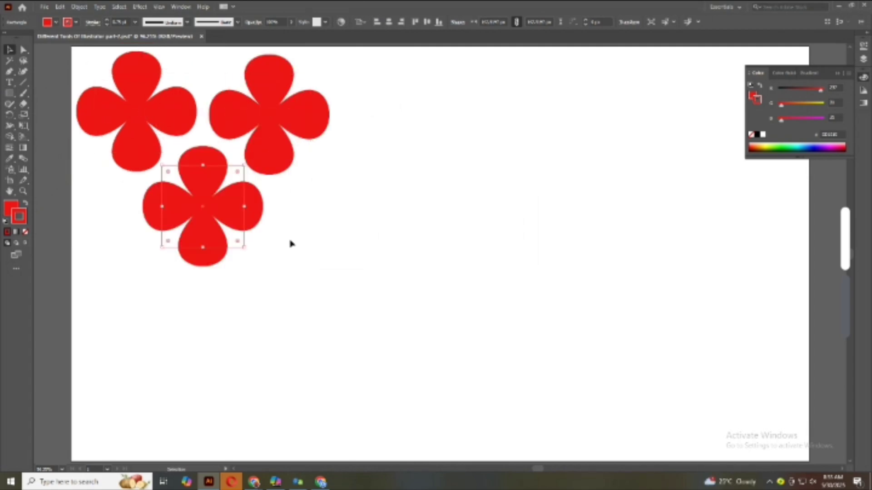
pyautogui.click(291, 243)
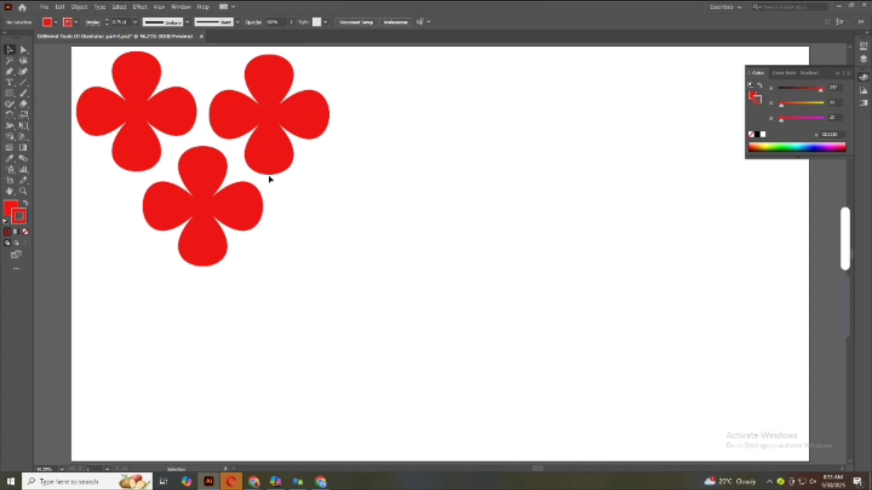
pyautogui.click(267, 152)
pyautogui.click(345, 204)
# Draw another square in the empty area to the right of the flowers with the Rectangle tool.
pyautogui.click(9, 93)
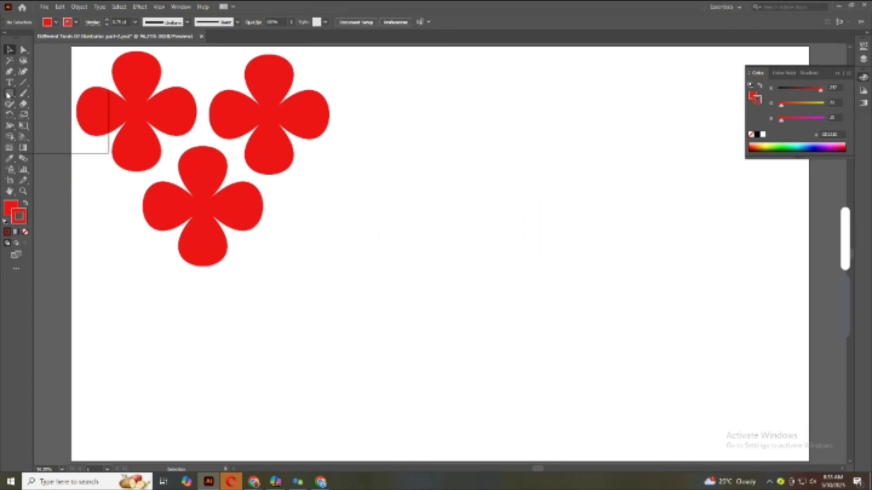
pyautogui.click(44, 97)
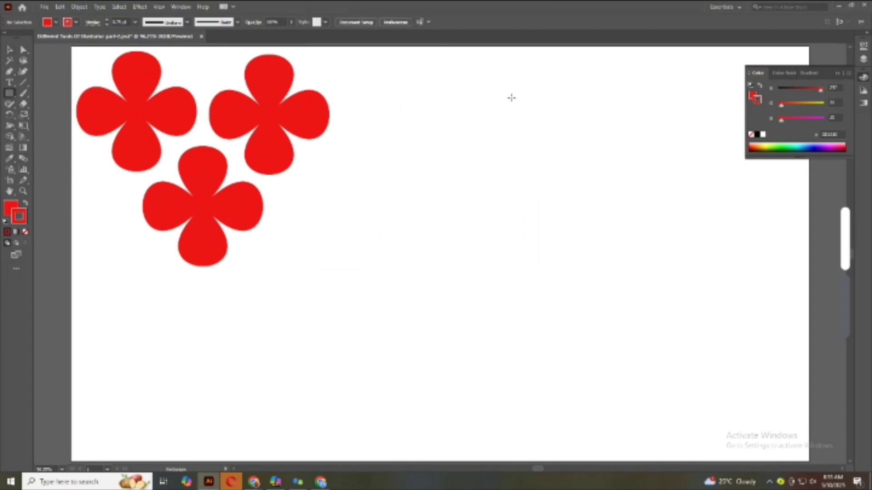
pyautogui.moveTo(467, 97); pyautogui.dragTo(567, 194)
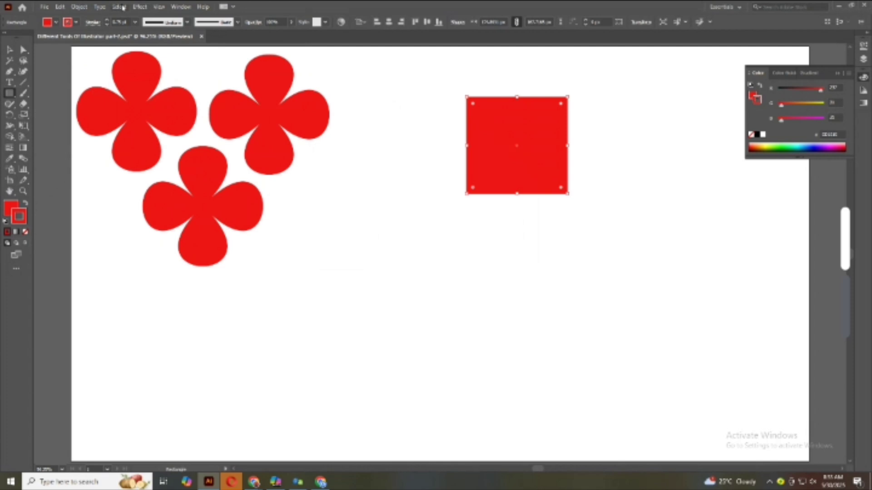
# Preview a stronger Pucker & Bloat on the new square without applying it, and delete the square.
pyautogui.click(140, 7)
pyautogui.moveTo(208, 80)
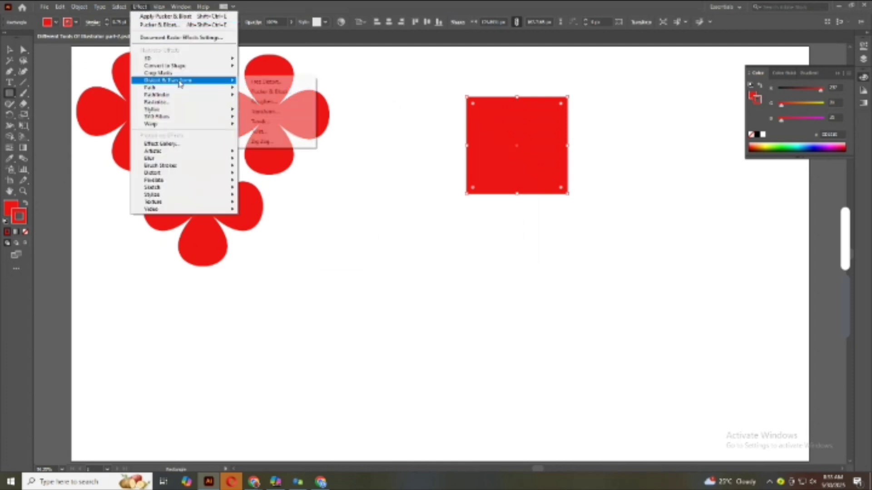
pyautogui.click(289, 93)
pyautogui.click(480, 224)
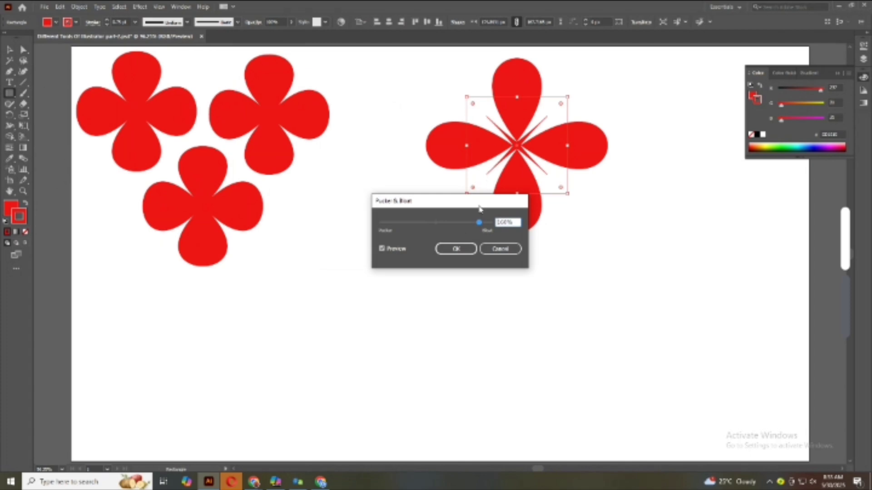
pyautogui.click(497, 249)
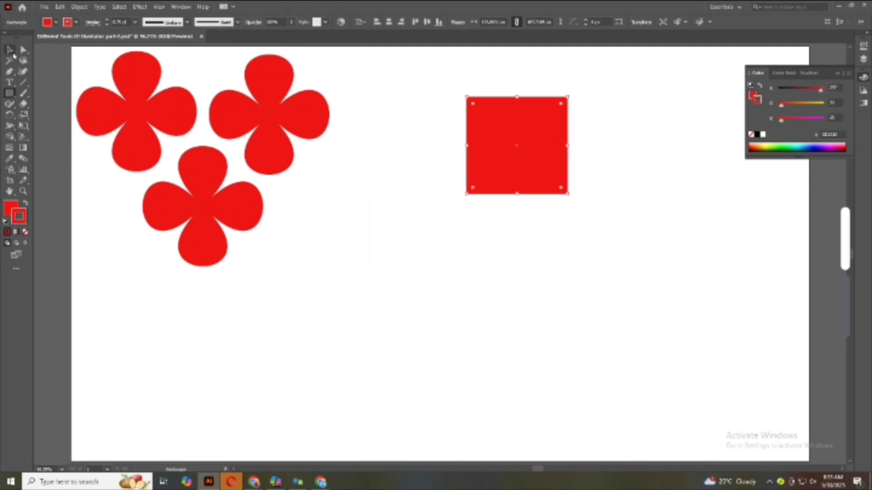
pyautogui.click(11, 52)
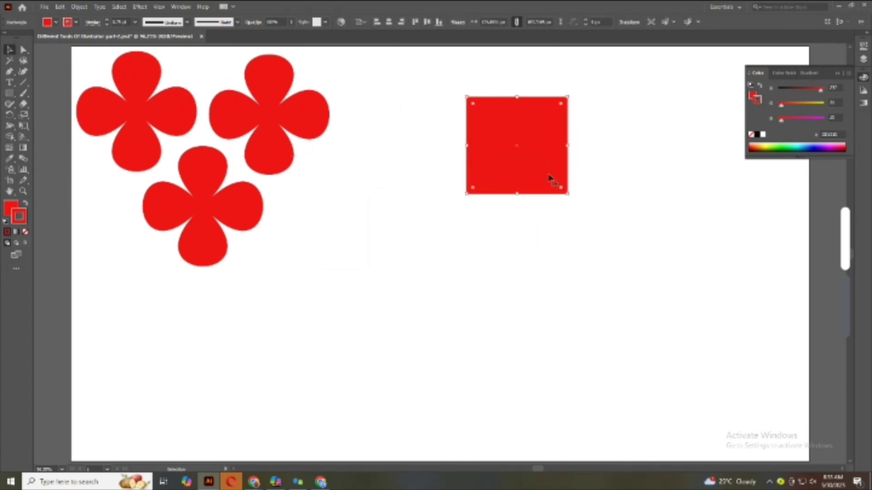
pyautogui.press('Delete')
# Create a 12-sided polygon to the right of the flowers and enlarge it about its centre.
pyautogui.rightClick(9, 93)
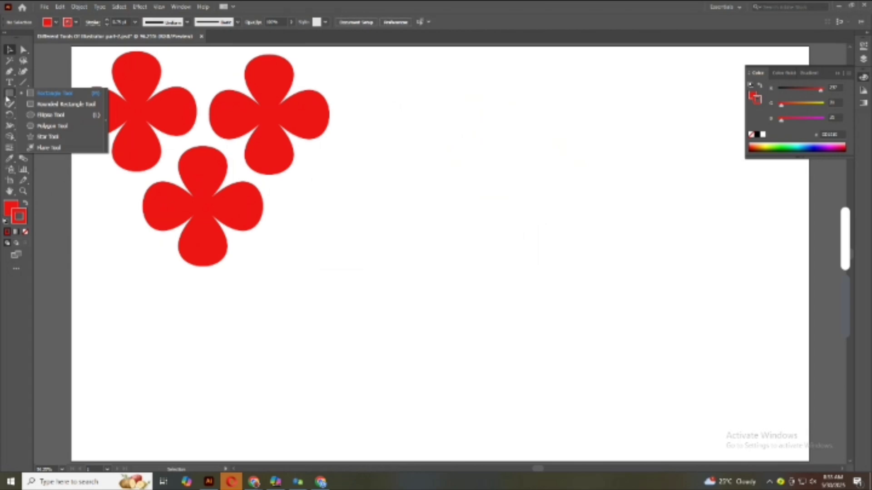
pyautogui.click(54, 129)
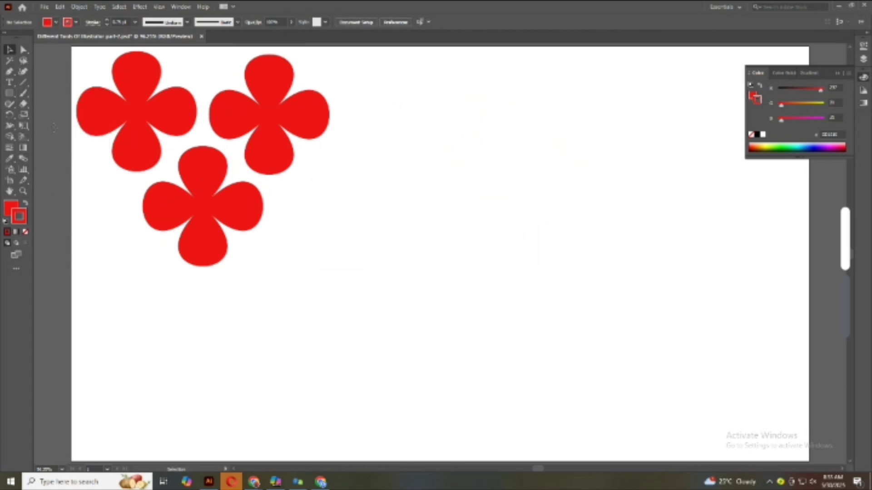
pyautogui.click(518, 159)
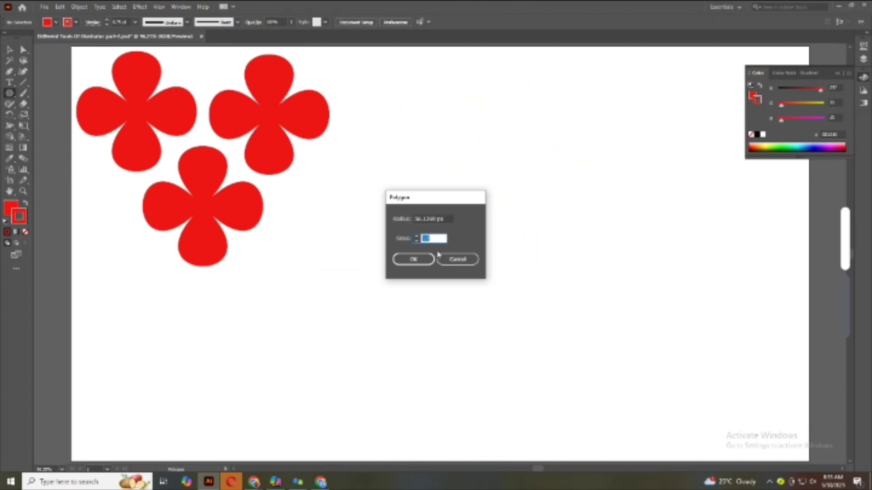
pyautogui.click(422, 259)
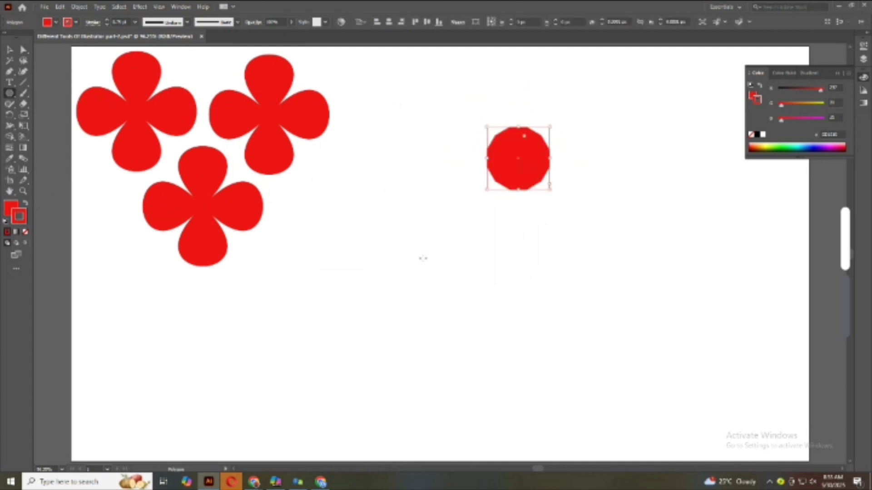
pyautogui.moveTo(550, 189); pyautogui.dragTo(600, 239)
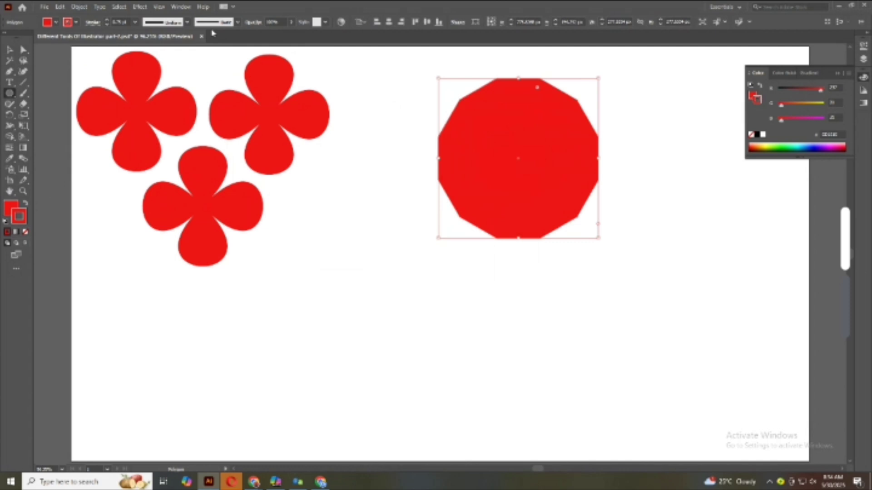
# Bloat the polygon into a twelve-petal flower with Pucker & Bloat and scale it down.
pyautogui.click(147, 7)
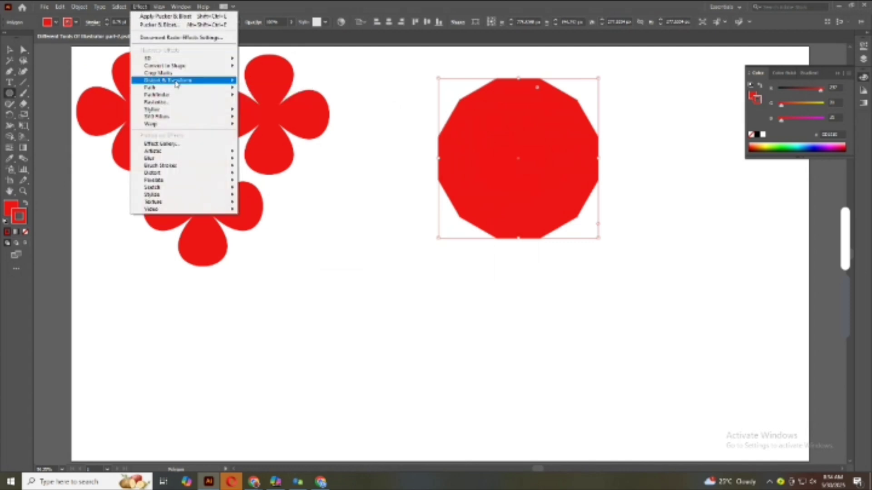
pyautogui.moveTo(176, 84)
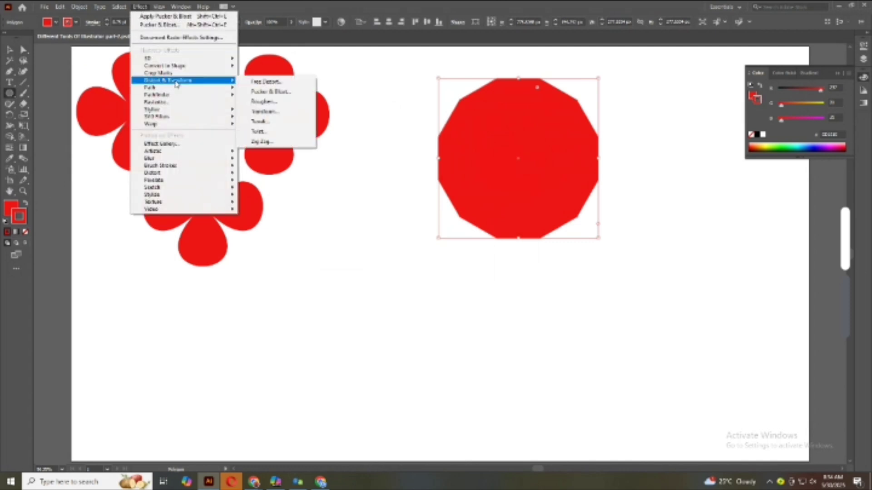
pyautogui.click(271, 92)
pyautogui.moveTo(463, 201); pyautogui.dragTo(512, 278)
pyautogui.click(500, 275)
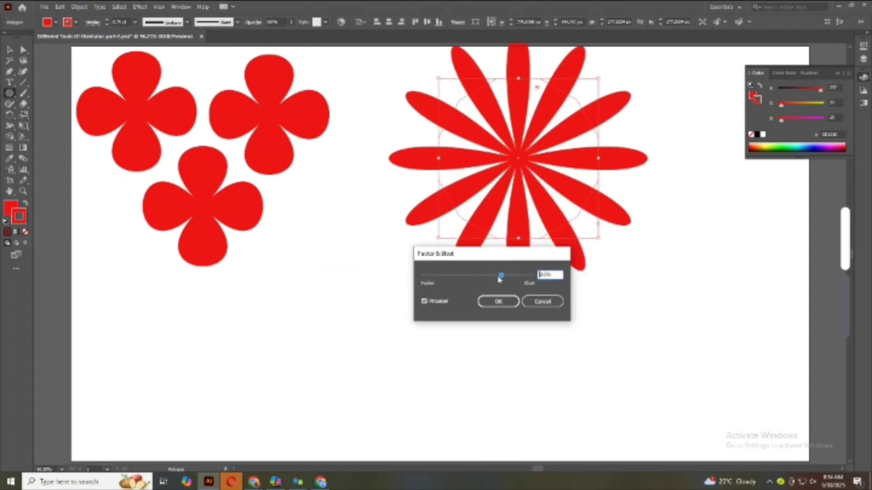
pyautogui.click(499, 301)
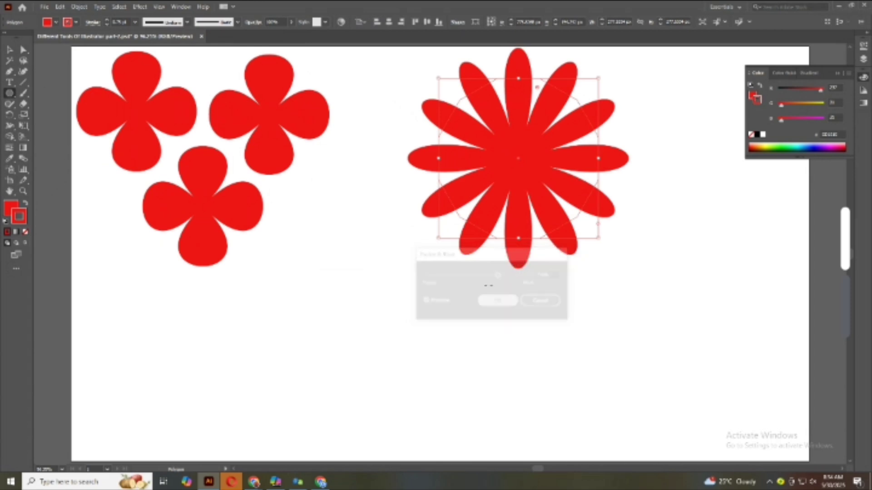
pyautogui.press('v')
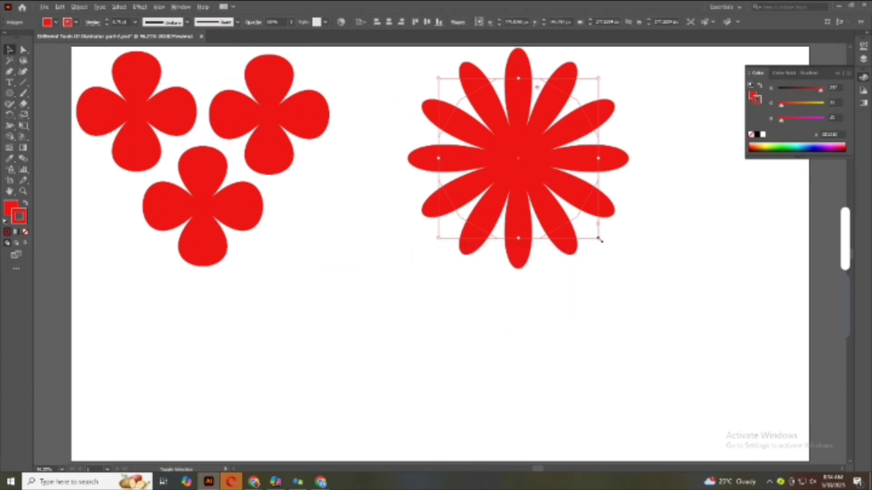
pyautogui.moveTo(600, 240); pyautogui.dragTo(509, 167)
# Draw a rounded square below the flowers with the Rounded Rectangle tool.
pyautogui.rightClick(9, 93)
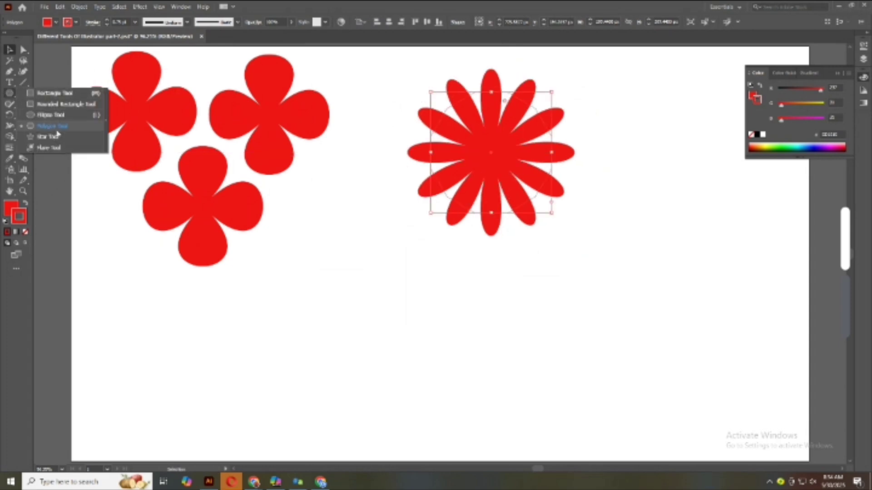
pyautogui.click(53, 106)
pyautogui.moveTo(277, 271); pyautogui.dragTo(380, 374)
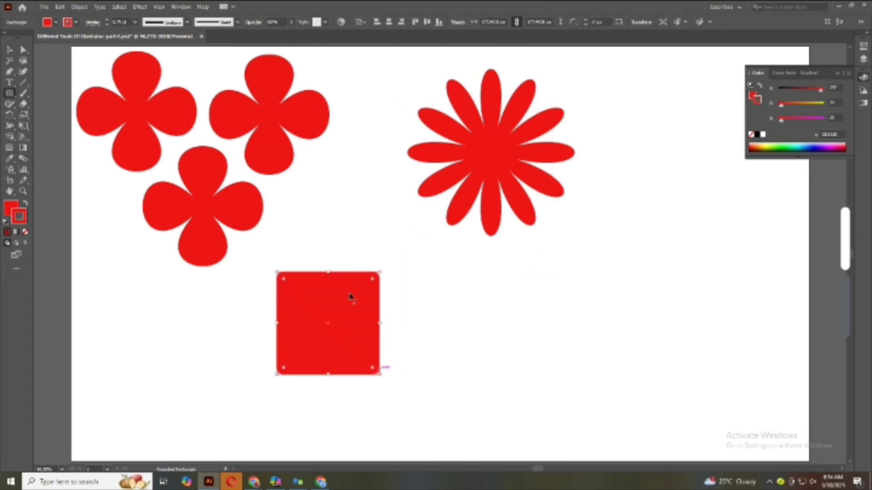
# Bloat the rounded square with Pucker & Bloat into four broad petals with thin diagonal spikes.
pyautogui.click(136, 8)
pyautogui.moveTo(214, 82)
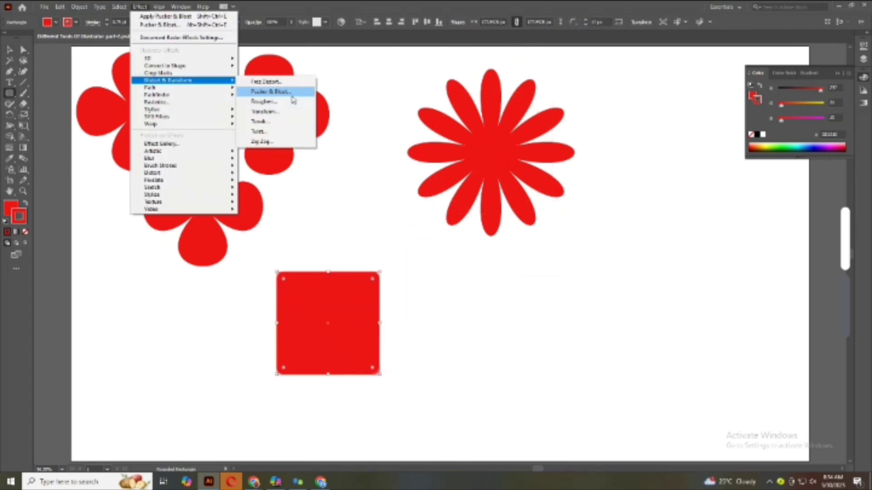
pyautogui.click(293, 99)
pyautogui.moveTo(494, 275); pyautogui.dragTo(503, 277)
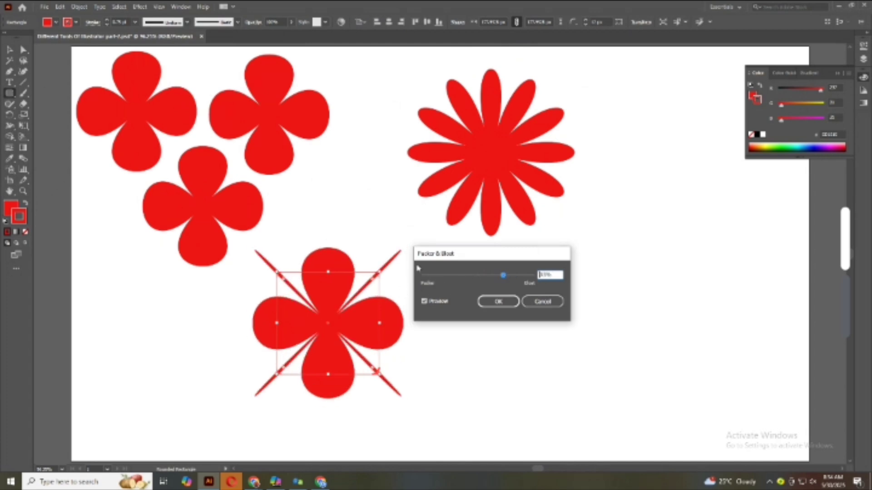
pyautogui.click(499, 301)
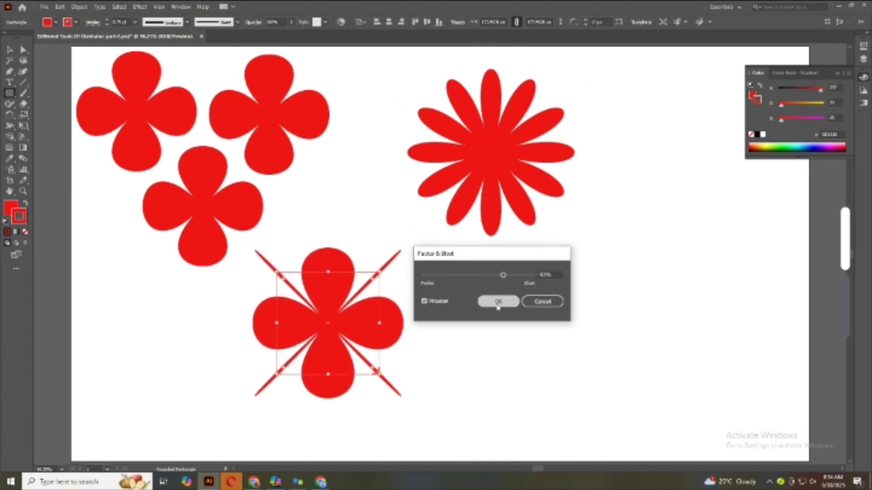
# Draw a circle below and to the right of the twelve-petal flower with the Ellipse tool.
pyautogui.click(8, 94)
pyautogui.click(52, 115)
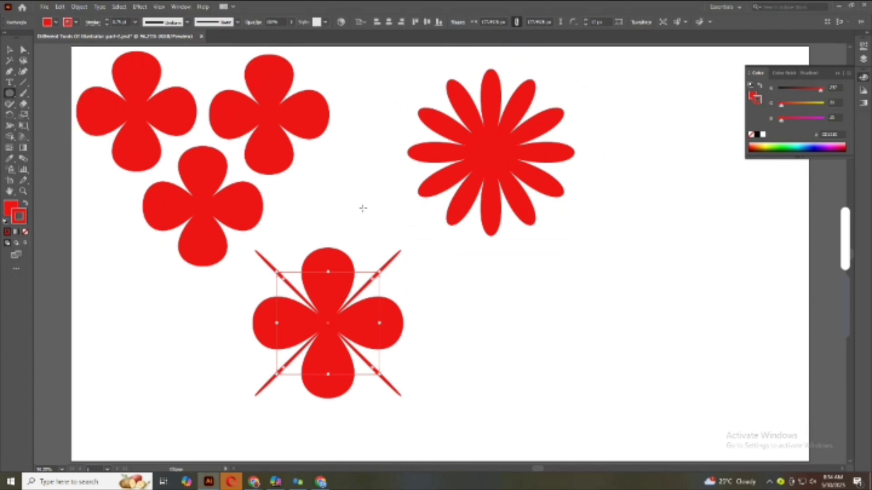
pyautogui.moveTo(582, 314); pyautogui.dragTo(628, 360)
# Apply a strong Pucker & Bloat to the circle so it becomes four narrow diagonal petals with a small central star.
pyautogui.click(137, 6)
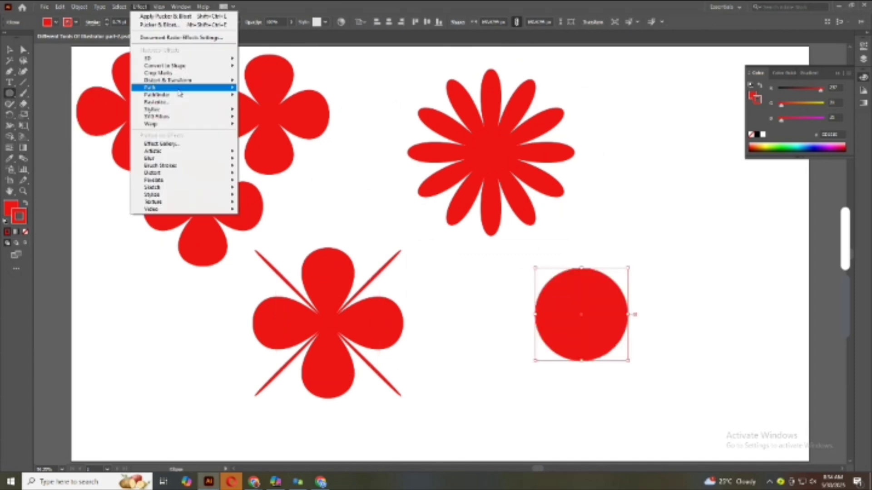
pyautogui.moveTo(182, 80)
pyautogui.click(278, 94)
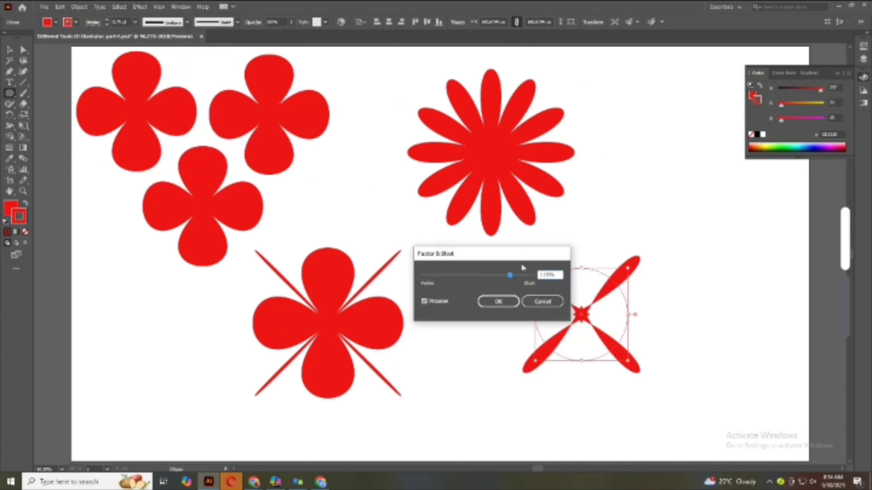
pyautogui.moveTo(522, 268); pyautogui.dragTo(678, 194)
pyautogui.click(654, 227)
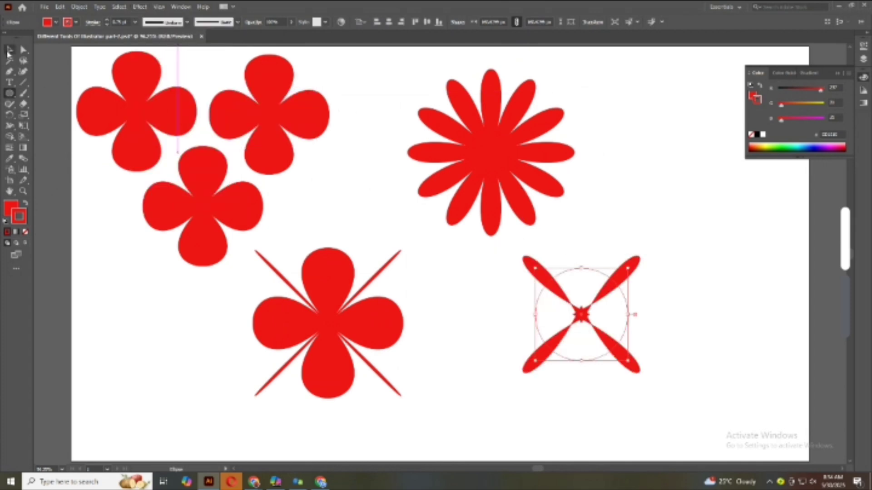
# Draw a shallow twelve-pointed star to the right of the twelve-petal flower with the Star tool.
pyautogui.click(9, 93)
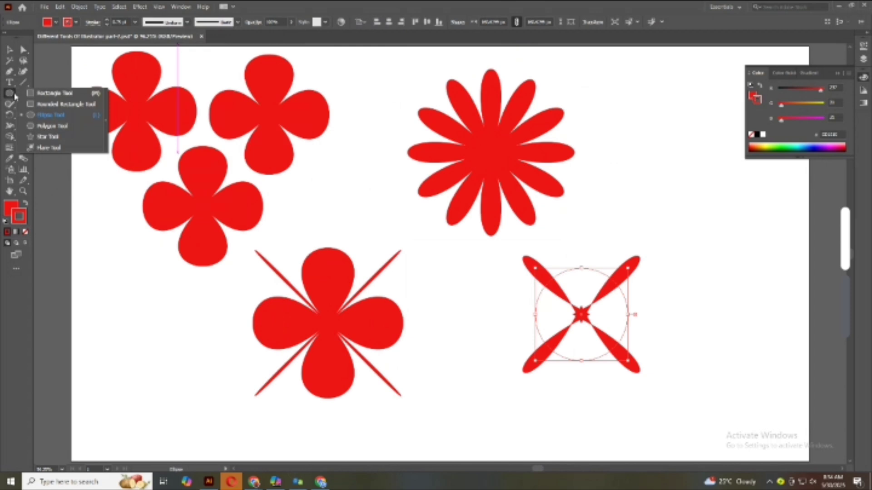
pyautogui.click(48, 137)
pyautogui.moveTo(689, 198); pyautogui.dragTo(718, 231)
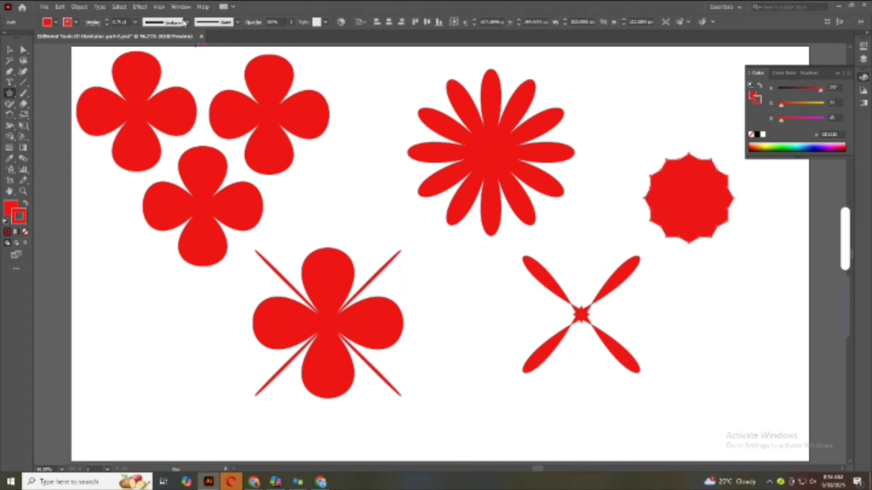
# Bloat the star by about 100% with Pucker & Bloat into a flower of many thin petals, and deselect it.
pyautogui.click(140, 7)
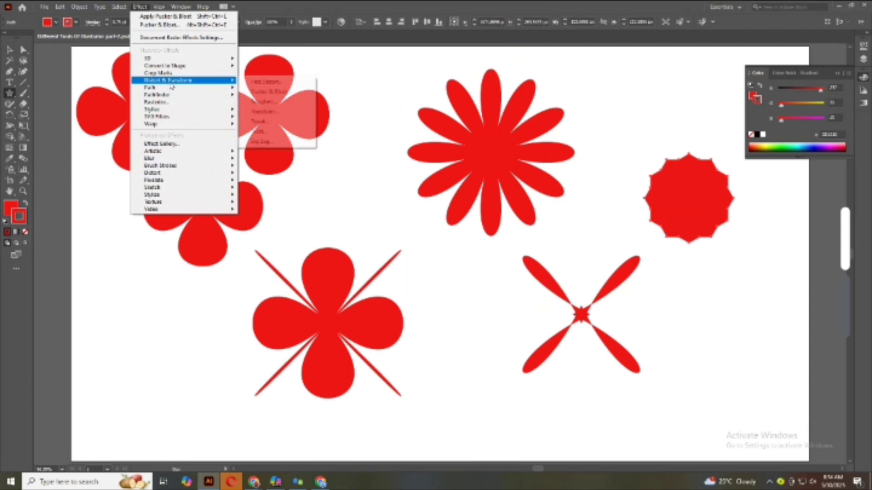
pyautogui.click(257, 89)
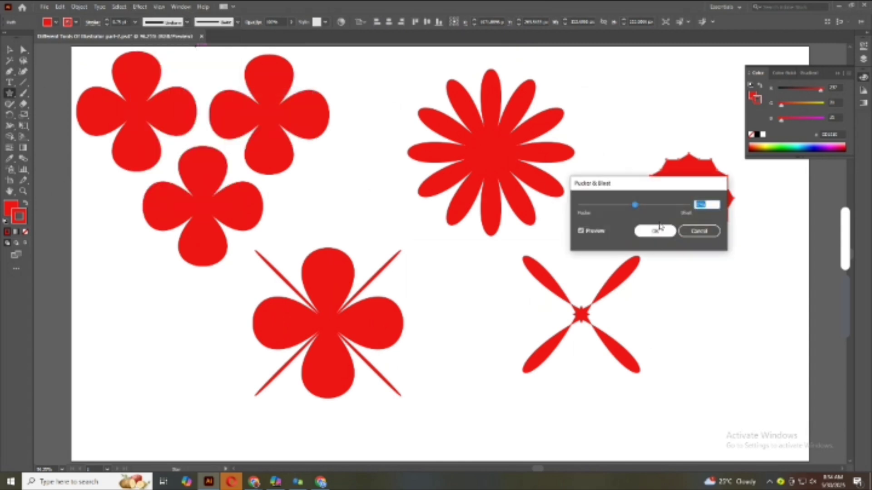
pyautogui.moveTo(664, 184); pyautogui.dragTo(682, 295)
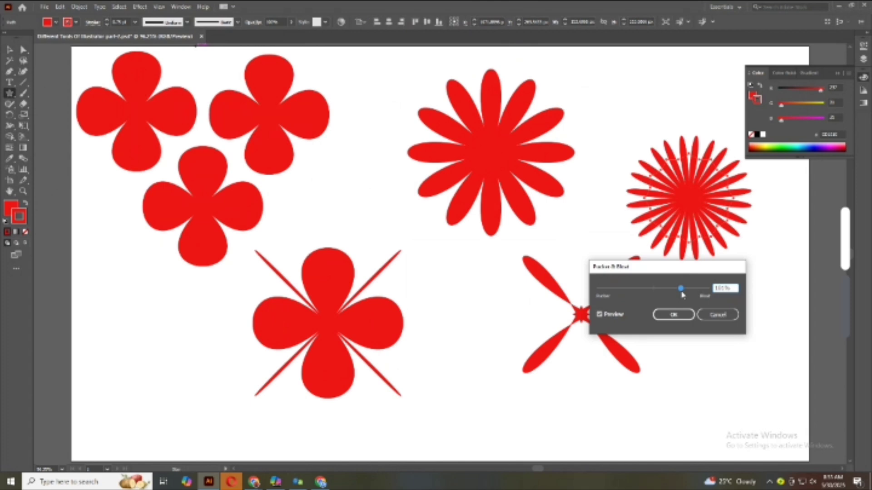
pyautogui.click(674, 314)
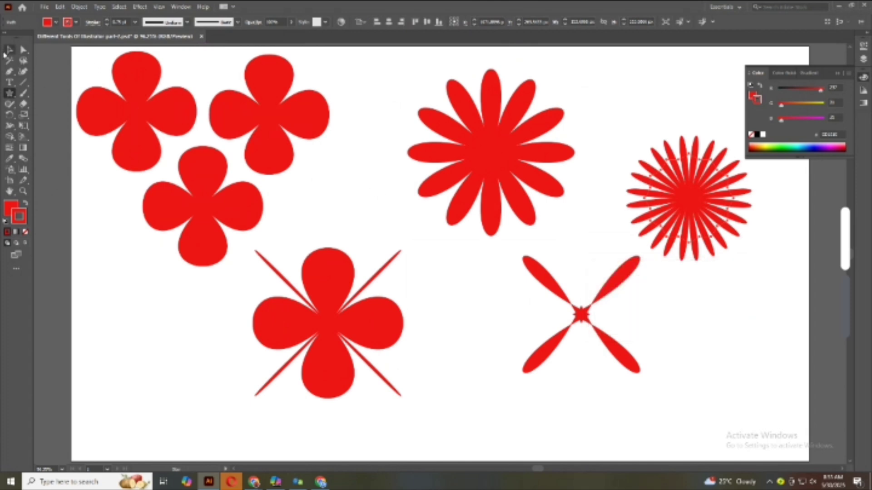
pyautogui.click(9, 49)
pyautogui.click(440, 246)
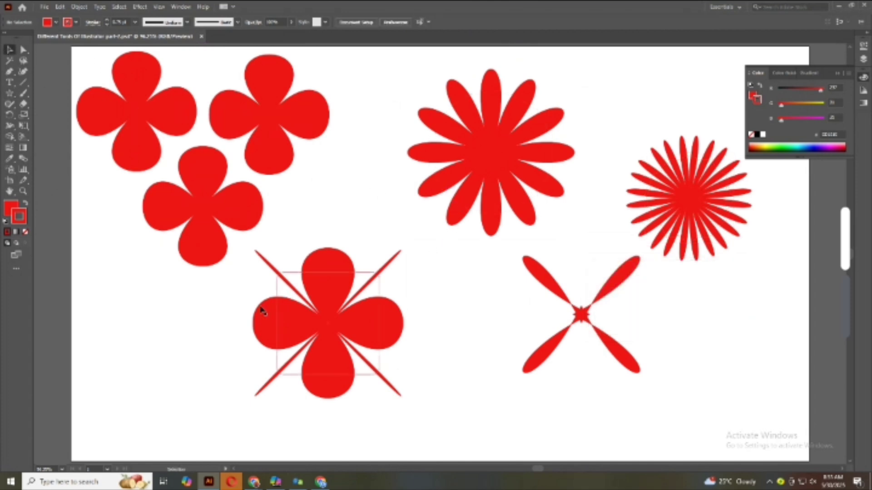